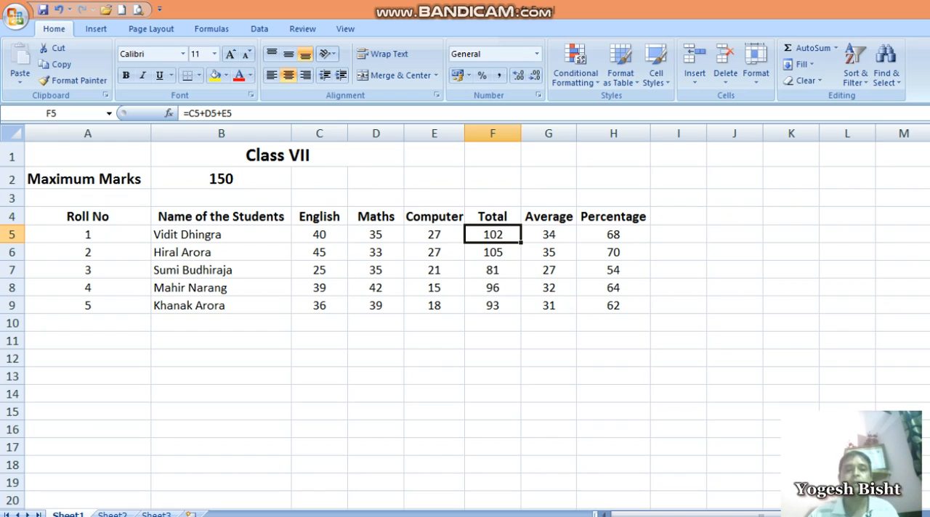
Enter 1 in A13 and the label "Relative Reference" in B13 below the marks table
left_click(191, 376)
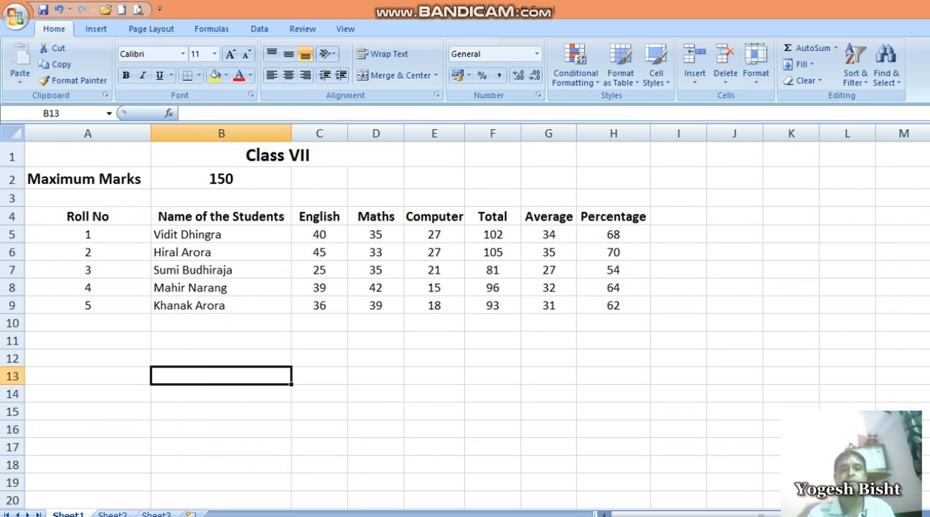
key("Left")
type("1")
key("Right")
type("Re")
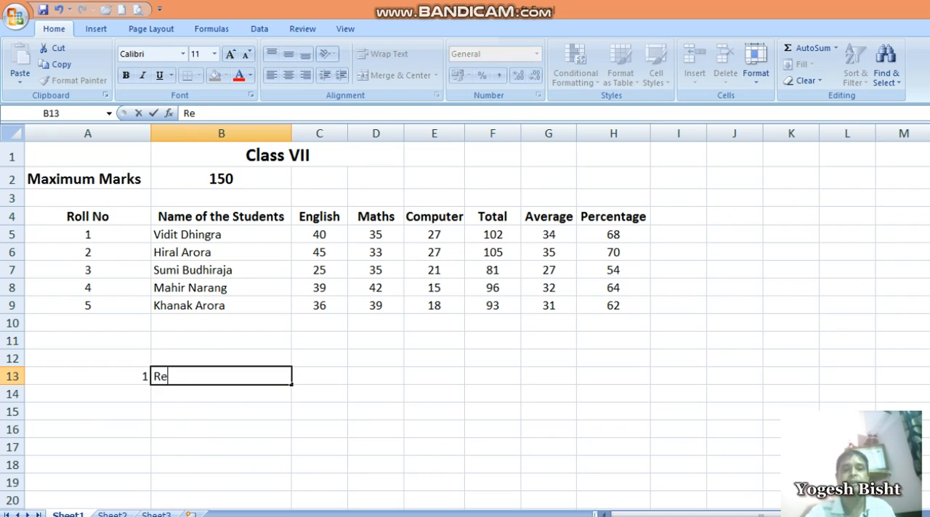
type("lative Refer")
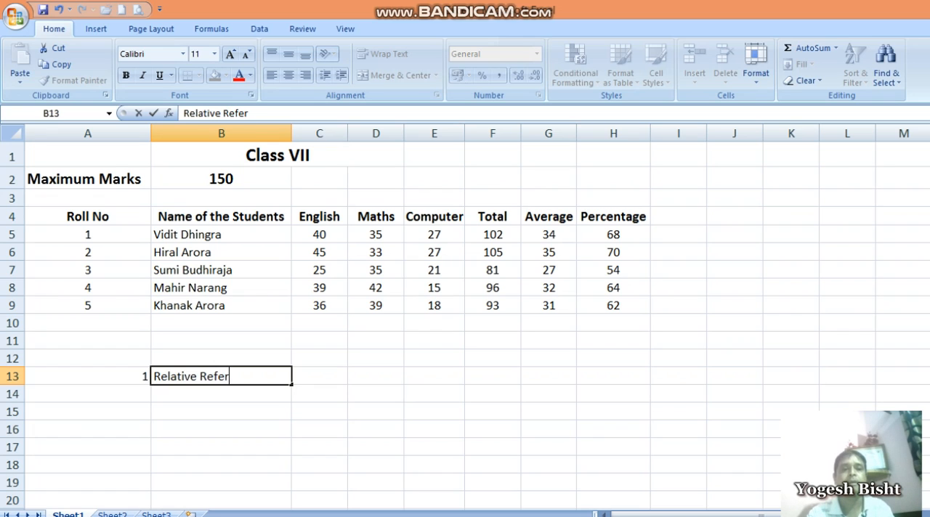
type("ence")
key("Return")
Enter 2 in A14 and the label "Absolute Reference" in B14
key("Left")
type("2")
key("Right")
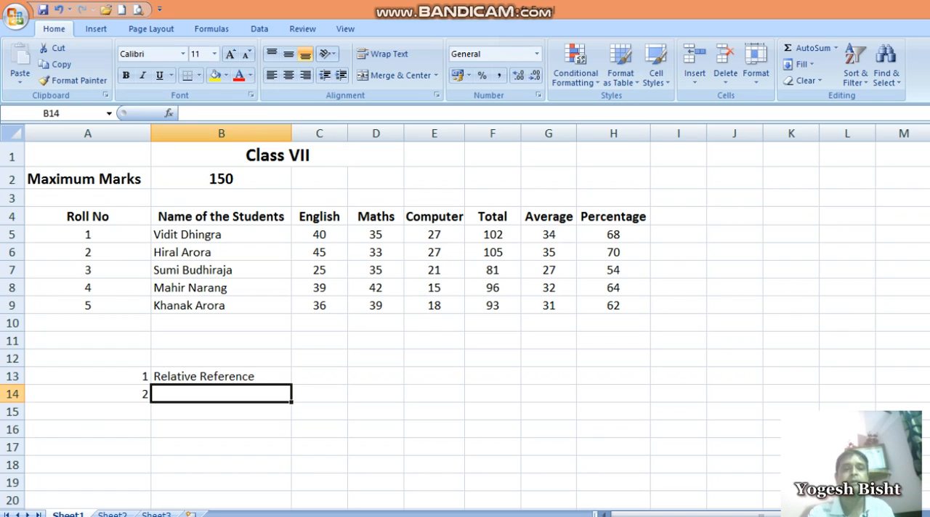
type("Ab")
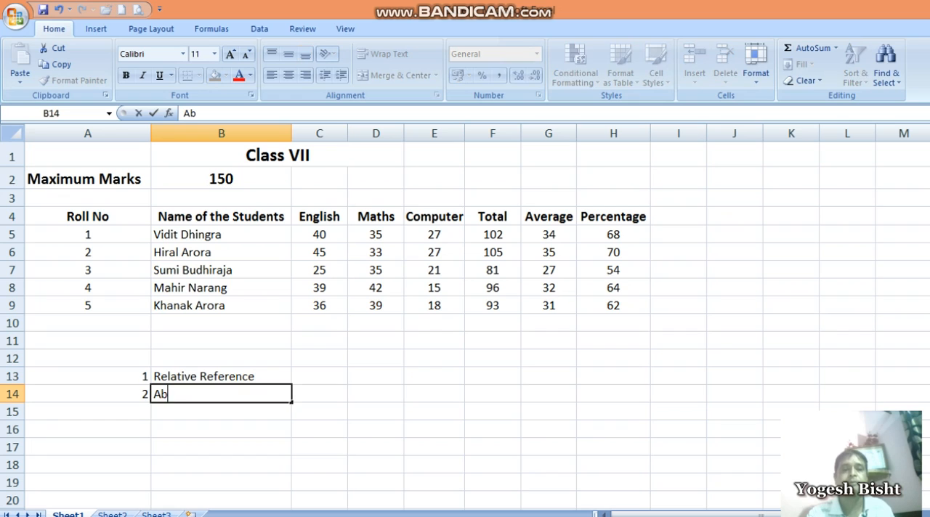
type("solute Referenc")
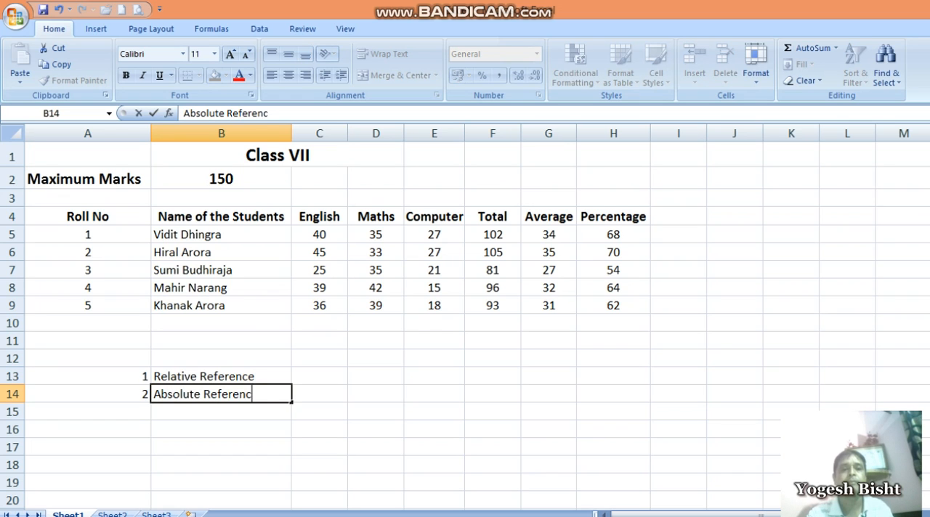
type("e")
key("Return")
Enter 3 in A15 and the label "Mixed Reference" in B15
key("Left")
type("3")
key("Right")
type("Mixed Reference")
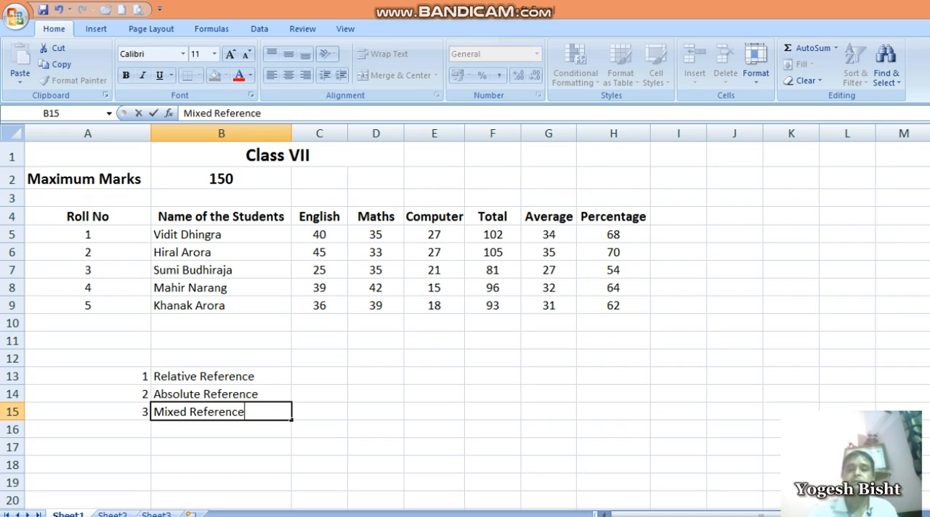
key("Return")
key("Left")
key("Up")
key("Up")
key("Up")
key("Right")
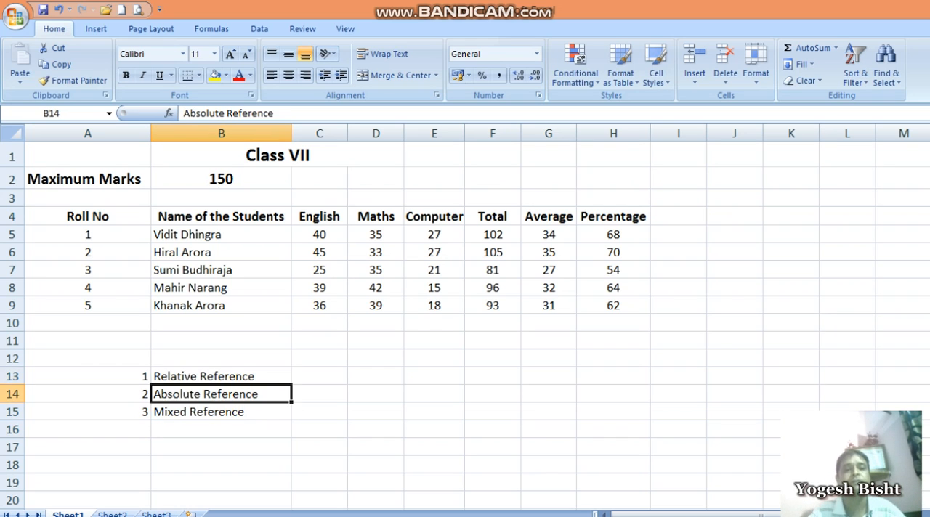
key("Down")
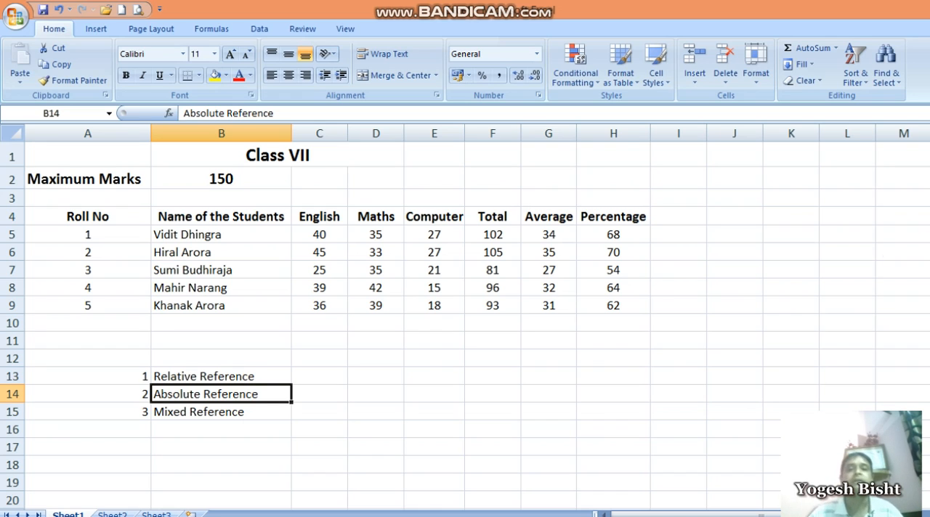
Go through the first student's row, from the total in F5 back across the name and subject marks
left_click(440, 234)
left_click(487, 236)
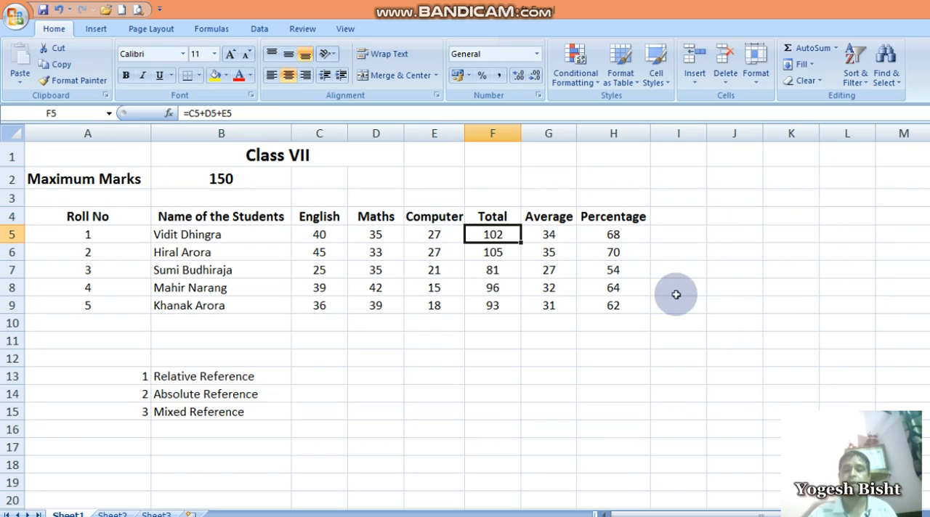
key("Left")
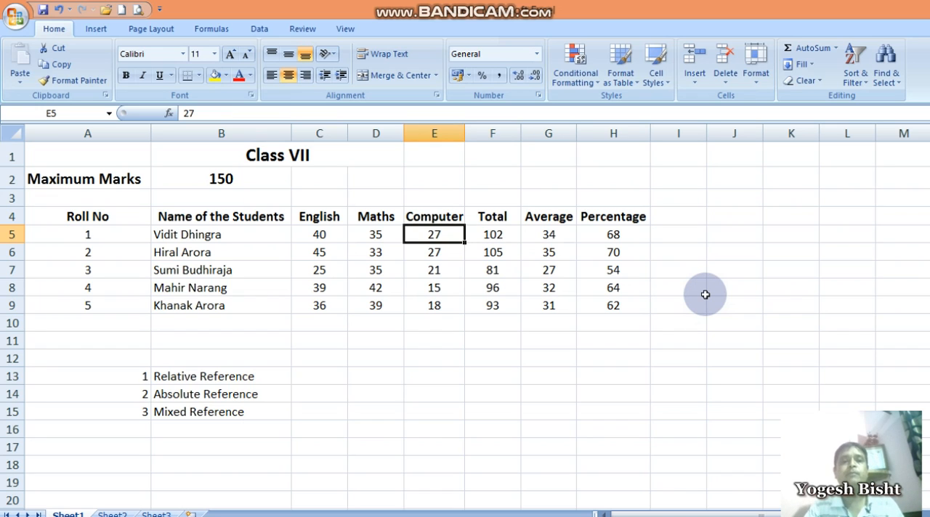
key("Left")
key("Left")
key("Left")
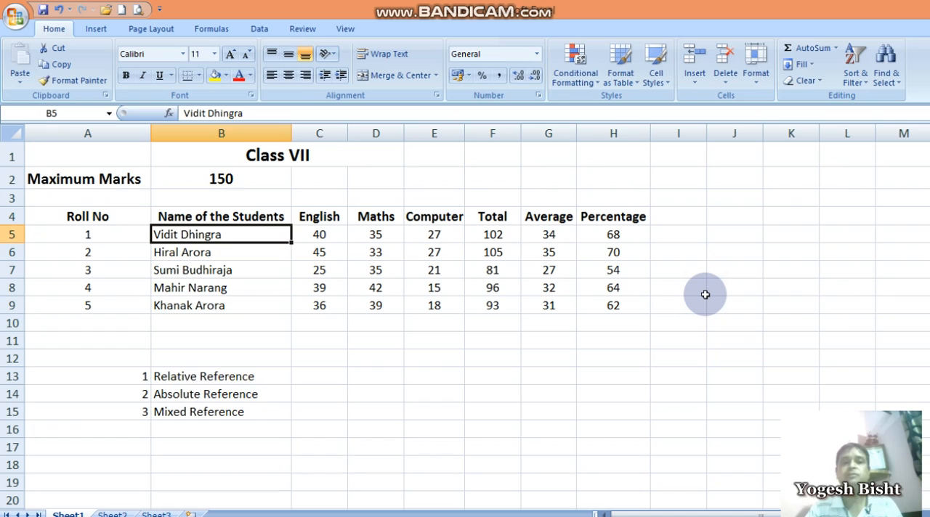
key("Right")
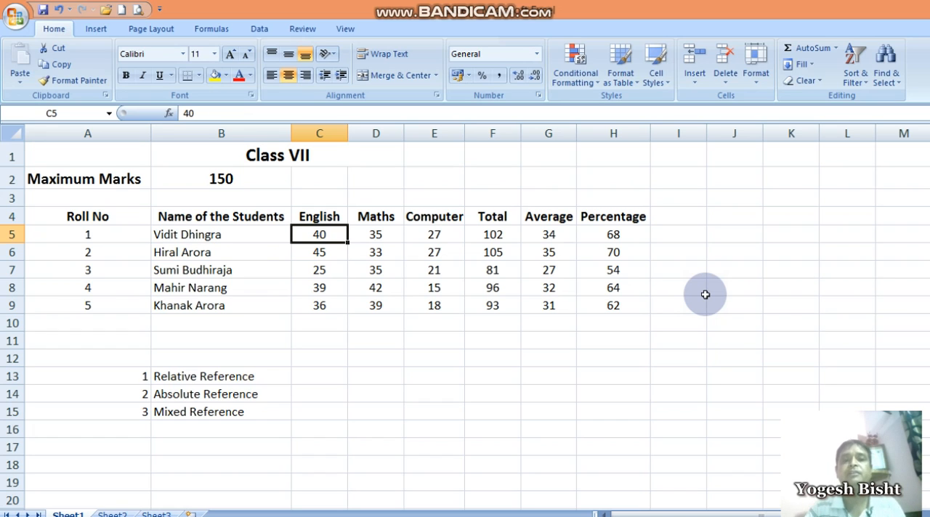
key("Right")
key("Right")
key("Left")
key("Left")
Review the maximum marks in B2 and the English, Maths, Computer and Total headings in row 4
key("Up")
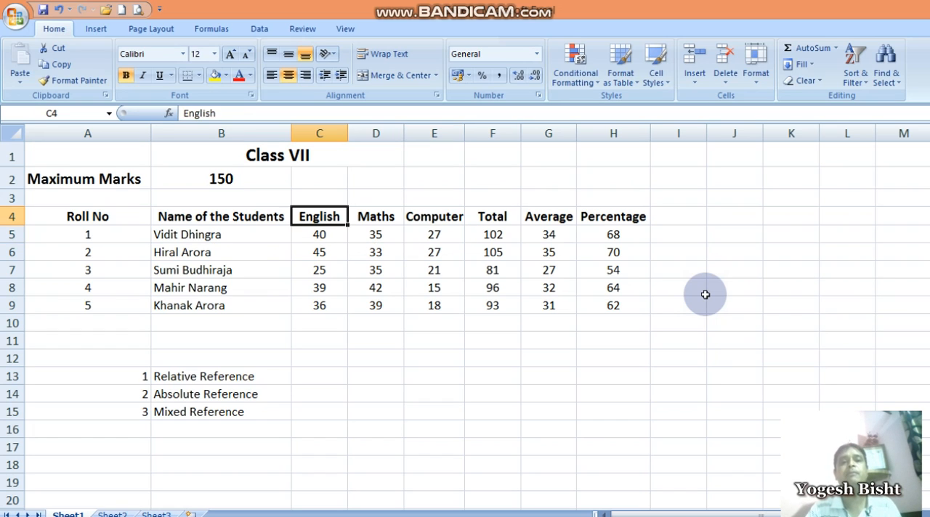
key("Up")
key("Up")
key("Left")
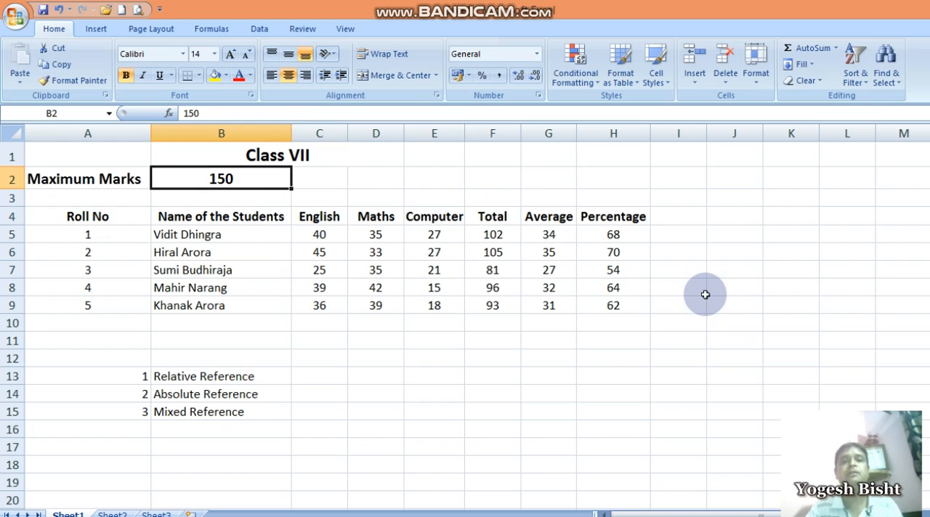
key("Down")
key("Right")
key("Down")
key("Right")
key("Right")
key("Right")
key("Left")
key("Left")
key("Left")
key("Down")
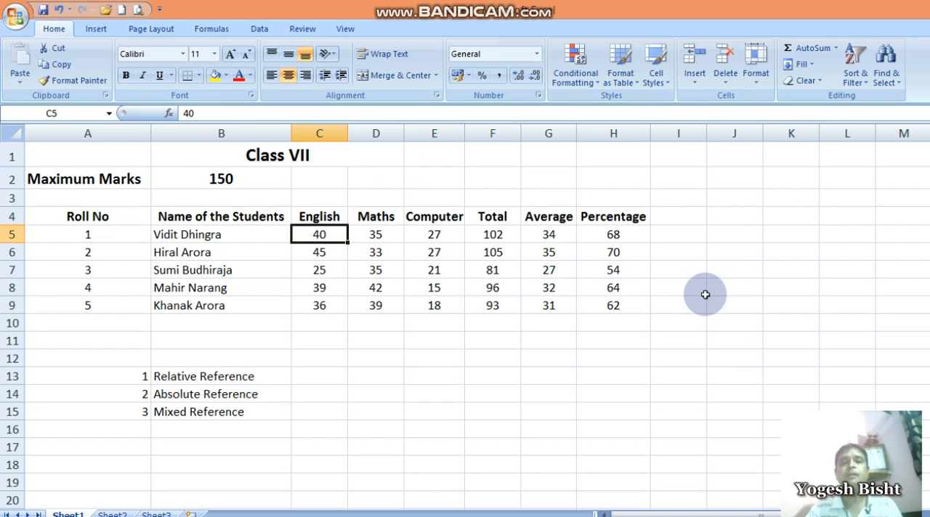
Examine the Total formula in F5 and the C5, D5 and E5 marks it references
key("Right")
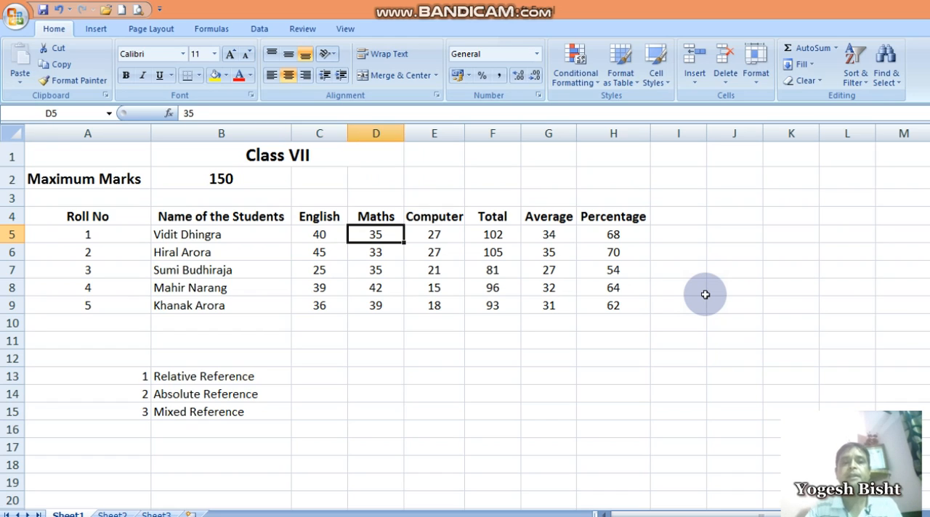
key("Right")
key("Right")
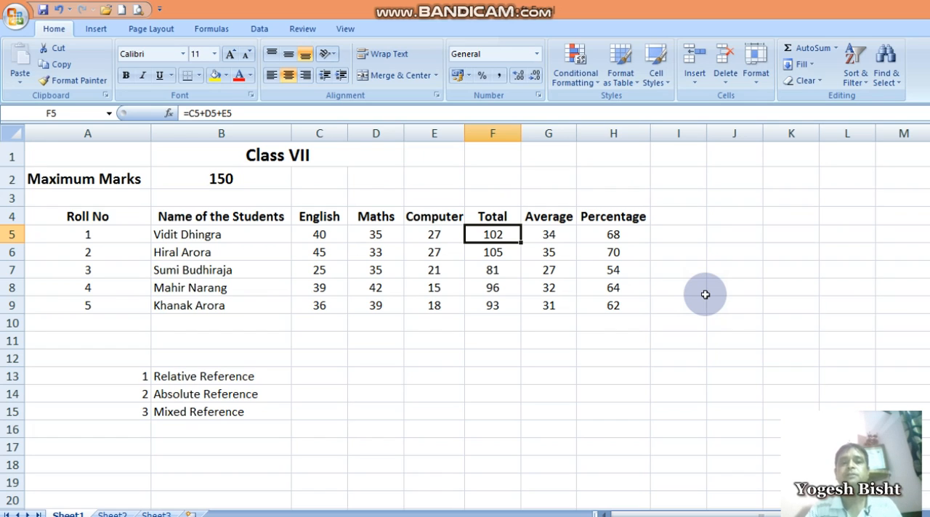
key("Left")
key("Right")
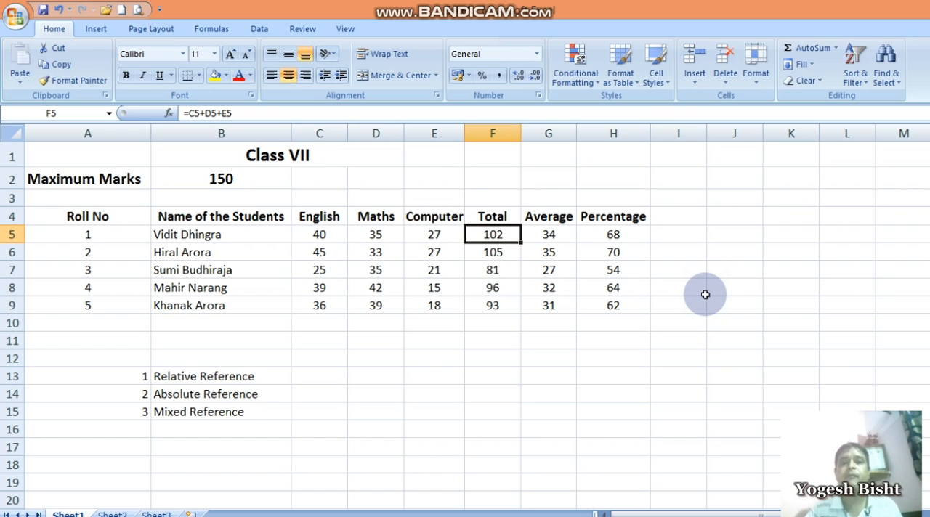
key("F2")
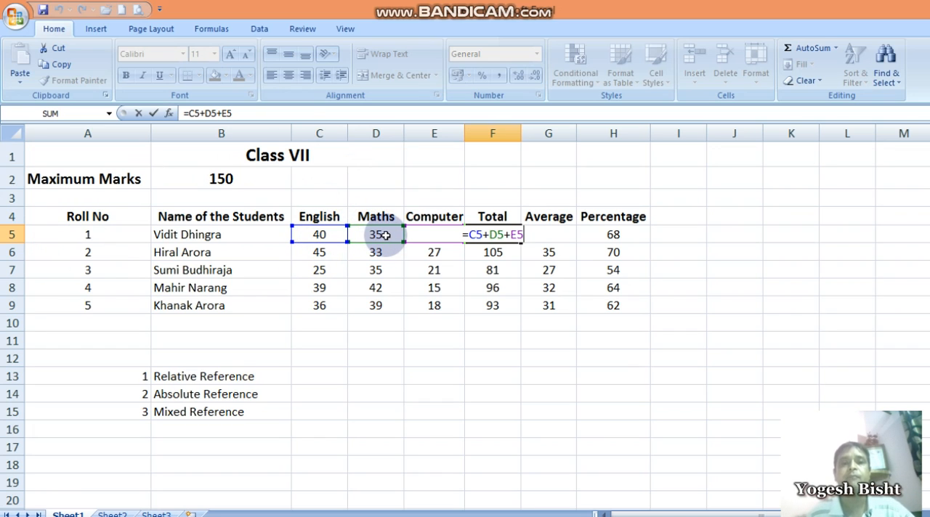
key("Return")
left_click(493, 269)
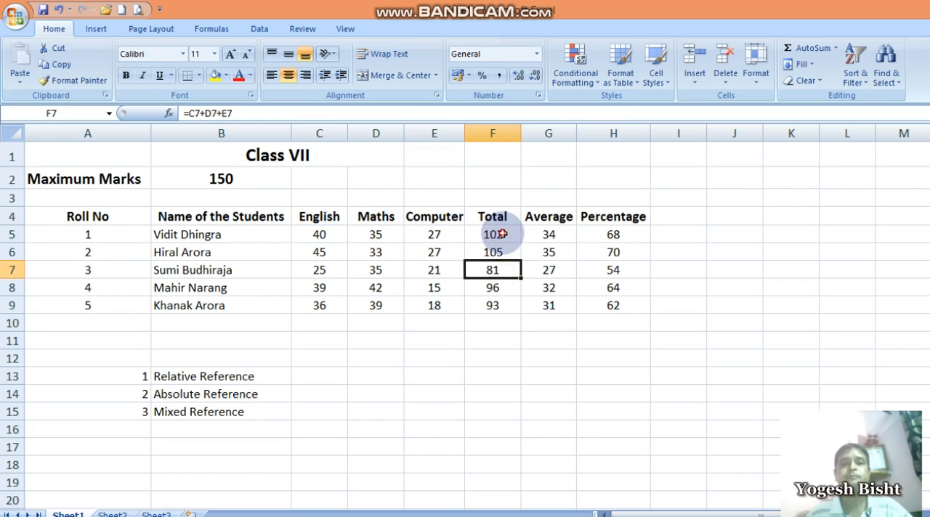
left_click(501, 233)
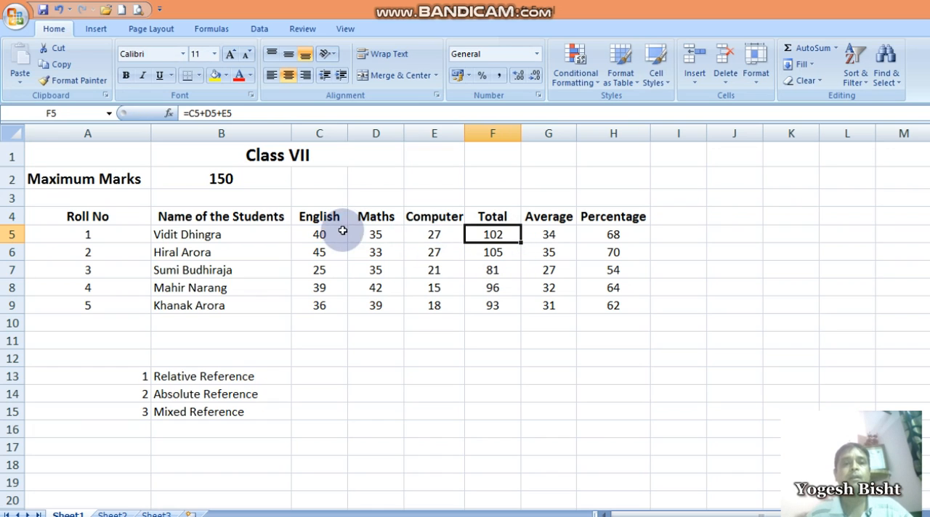
left_click(235, 113)
left_click(432, 268)
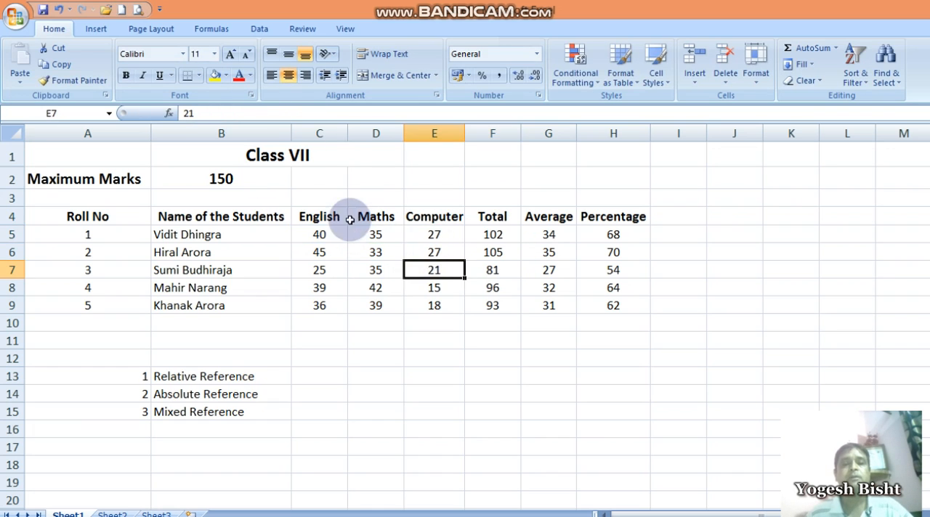
left_click(493, 236)
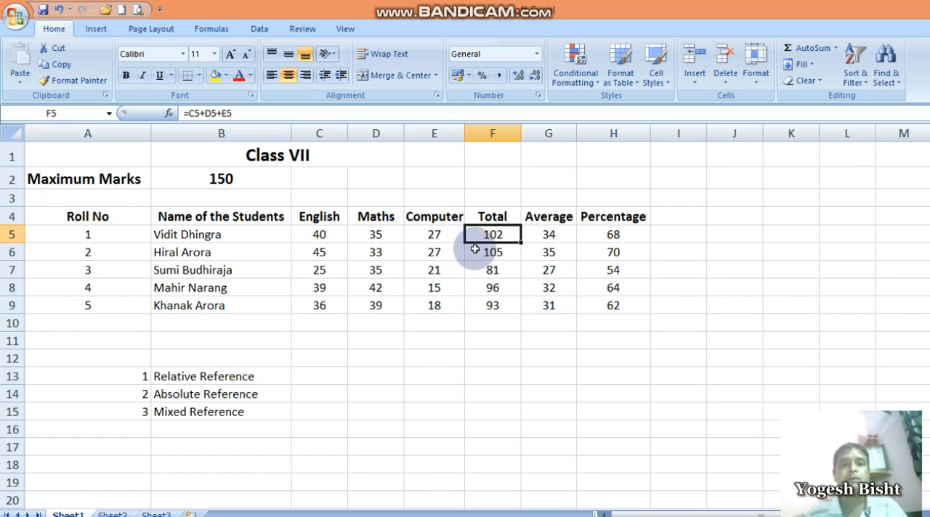
double_click(509, 234)
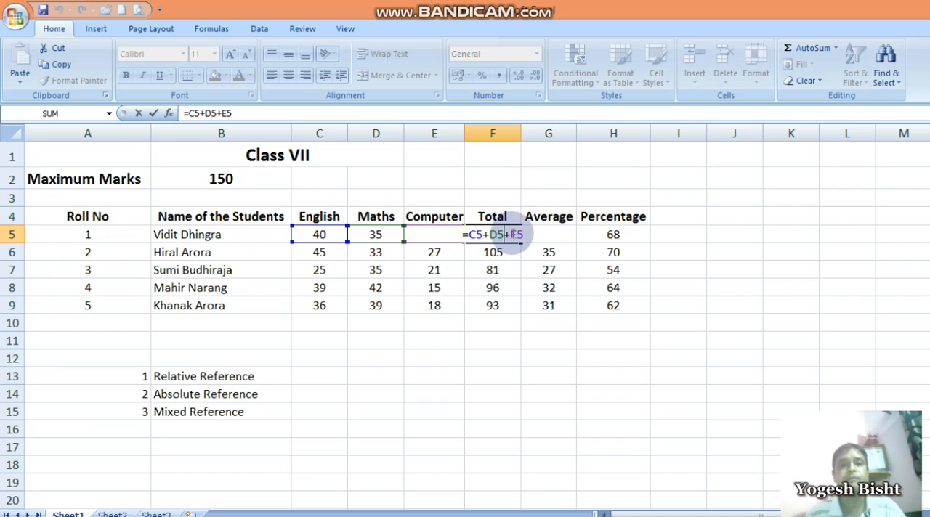
key("Return")
left_click(508, 234)
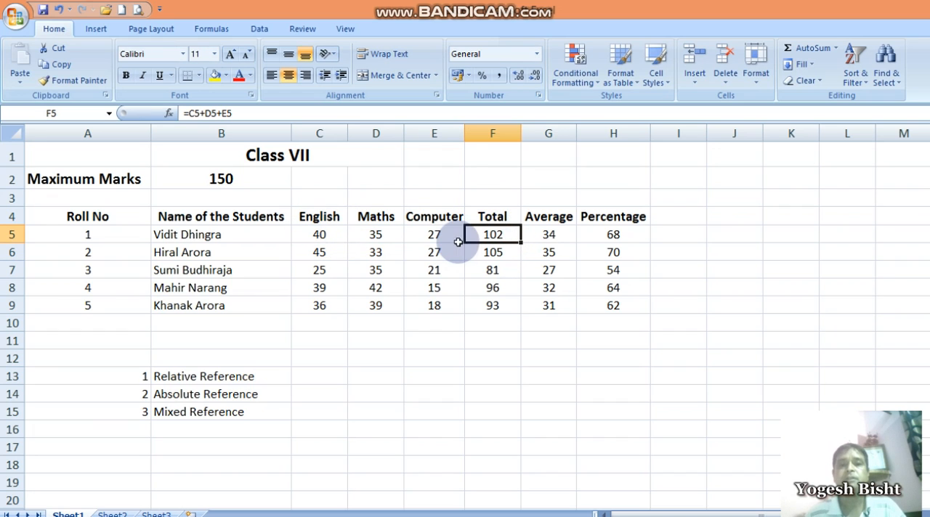
Clear the totals in F6:F9 and refill them by copying the F5 formula down to row 9
left_click_drag(494, 252, 494, 305)
key("Delete")
left_click(503, 230)
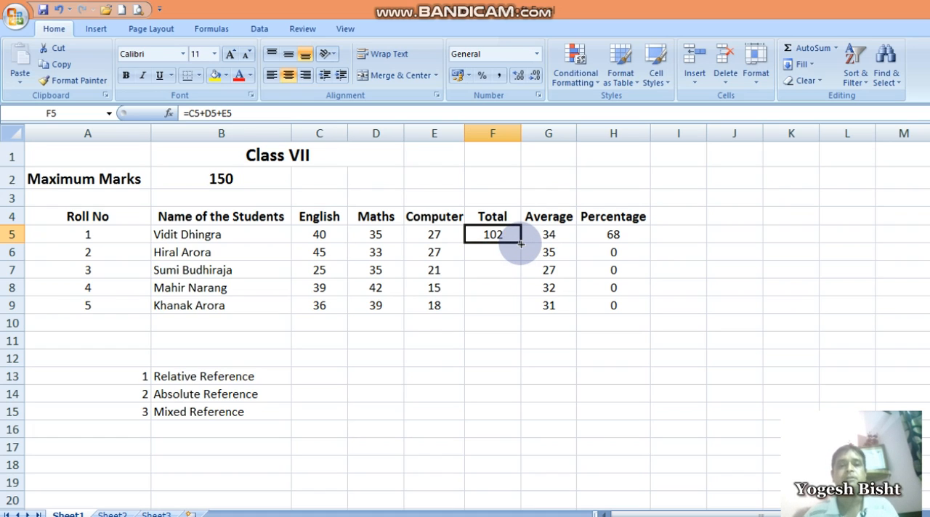
left_click_drag(522, 245, 522, 244)
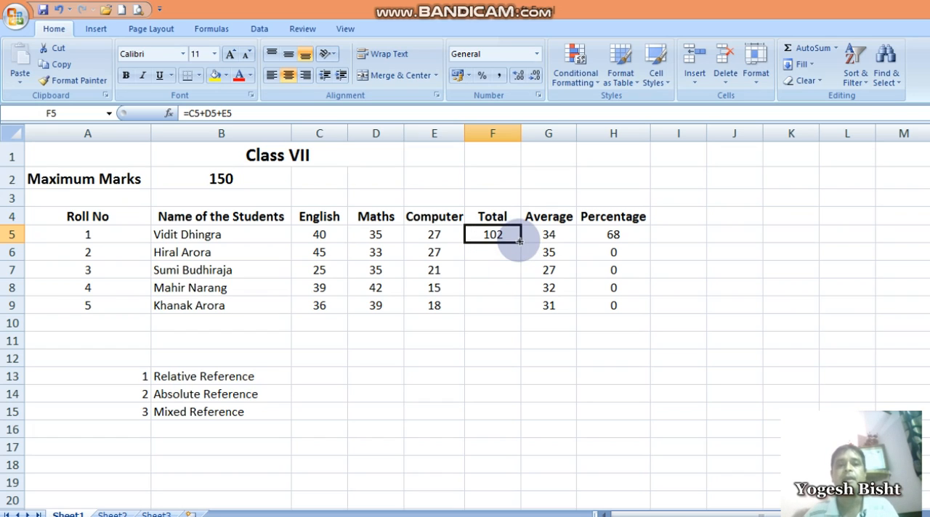
left_click_drag(521, 243, 522, 313)
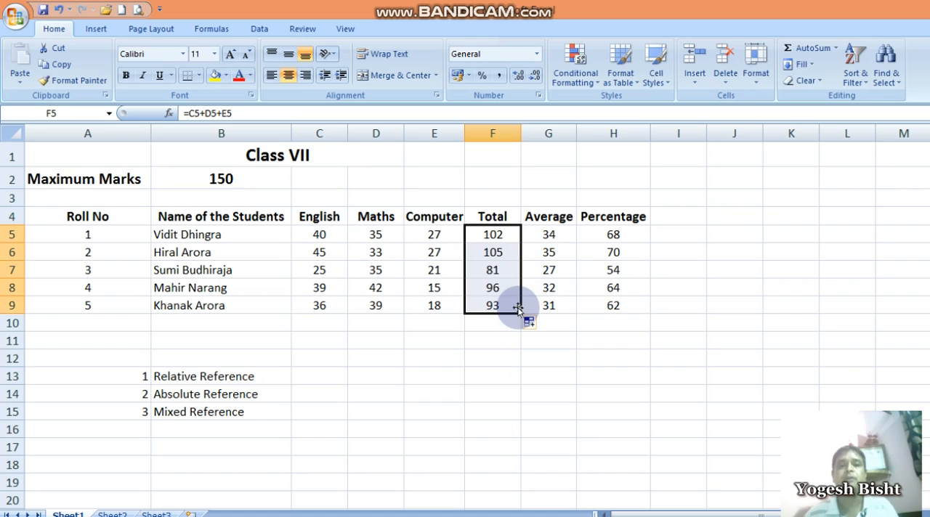
Check how the cell references change in the copied Total formulas from F6 to F9, and relate them to the "Relative Reference" label
left_click(499, 251)
left_click(495, 271)
left_click(499, 286)
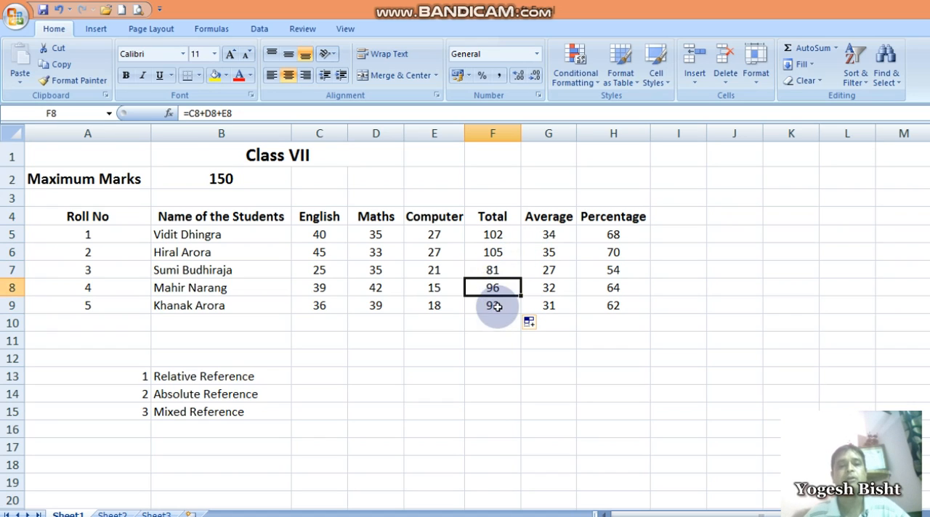
left_click(496, 305)
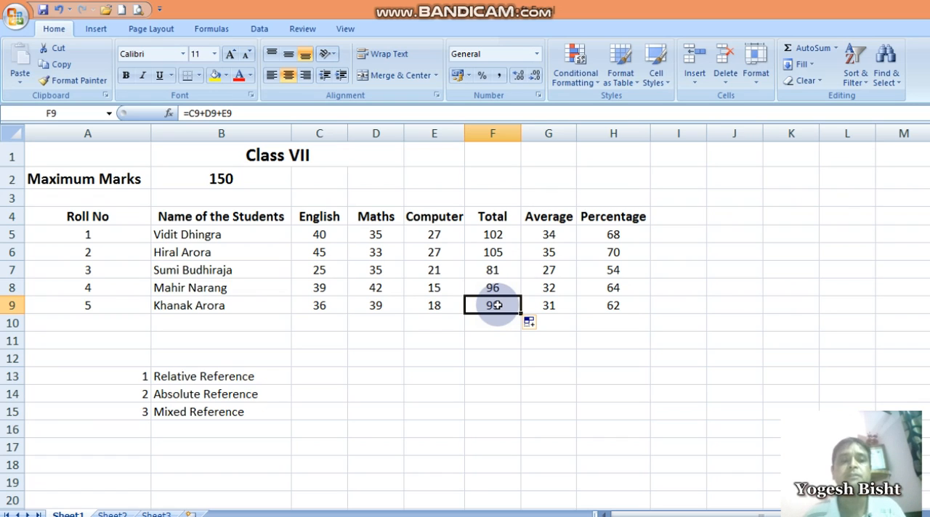
left_click(230, 374)
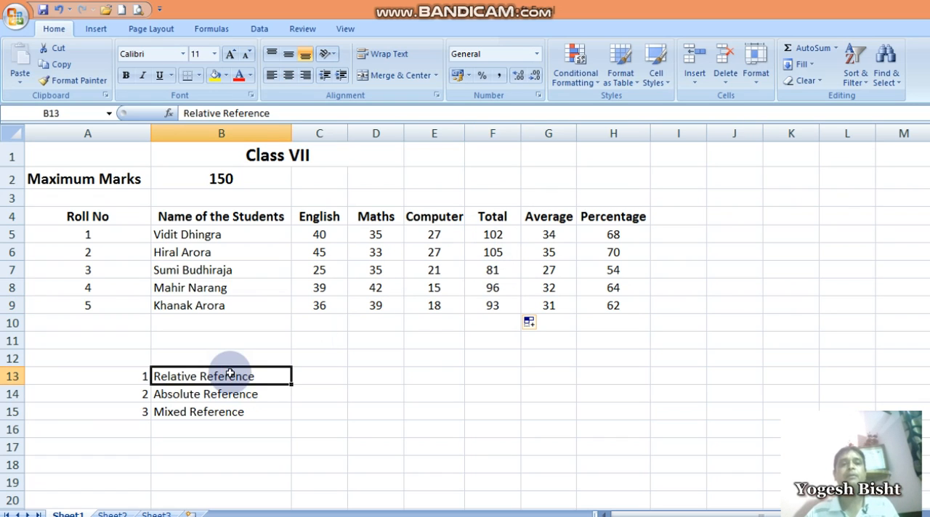
Select F5 and display the worksheet's formulas in the cells instead of their results
left_click(495, 234)
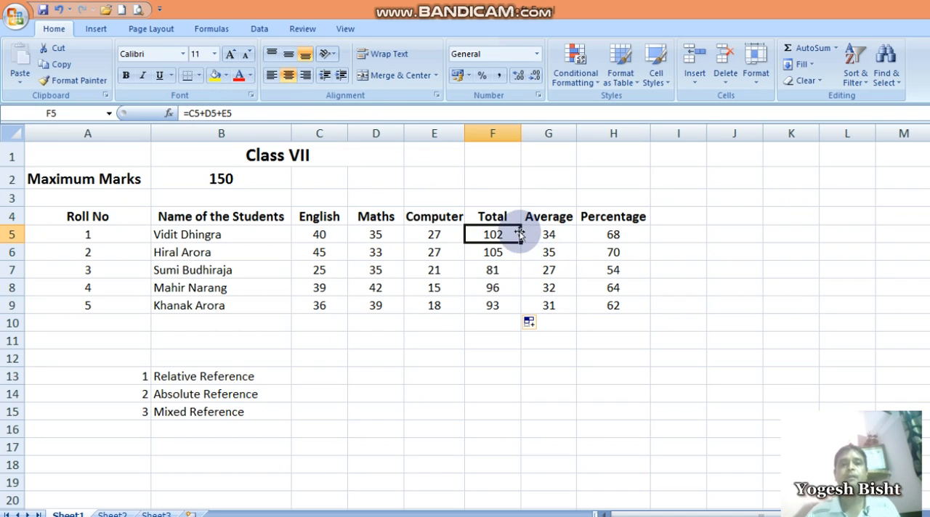
key("ctrl+grave")
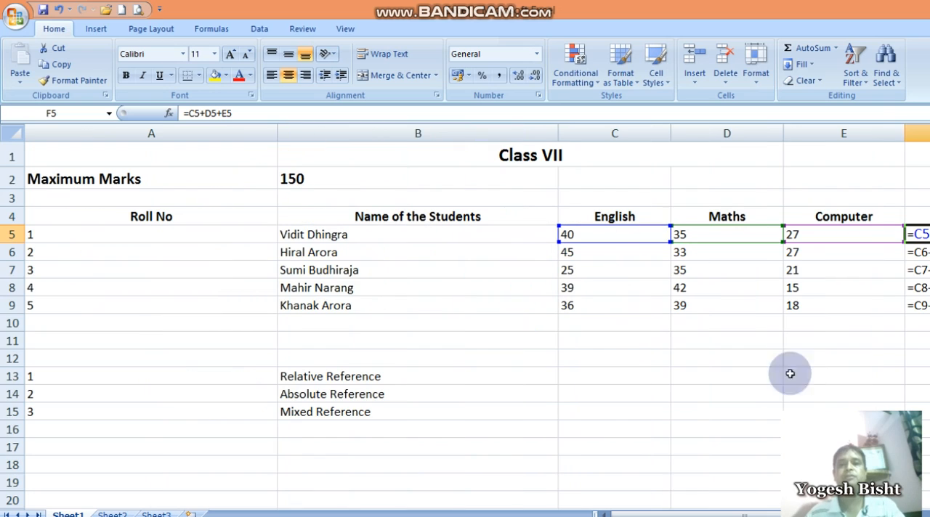
left_click_drag(822, 515, 893, 515)
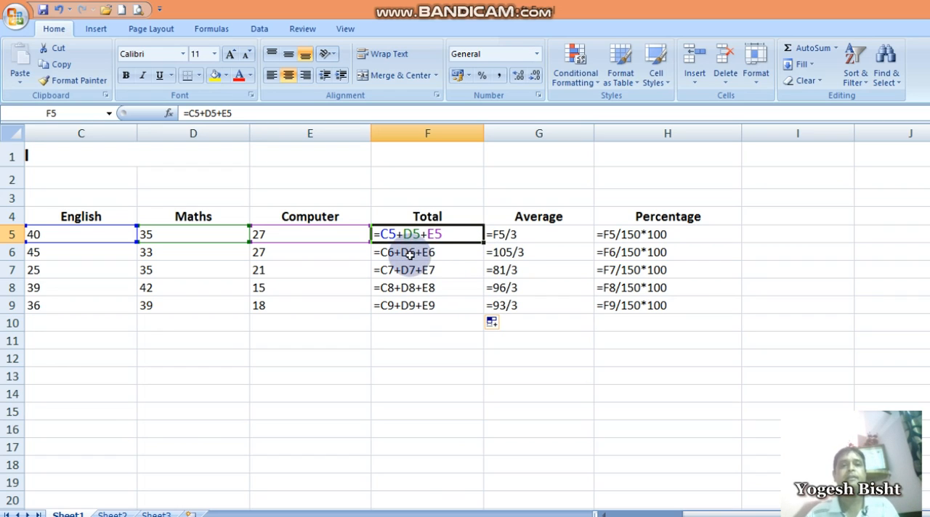
Compare the displayed Total formulas in F5 through F9, matching each row's references to the English, Maths and Computer marks
double_click(411, 255)
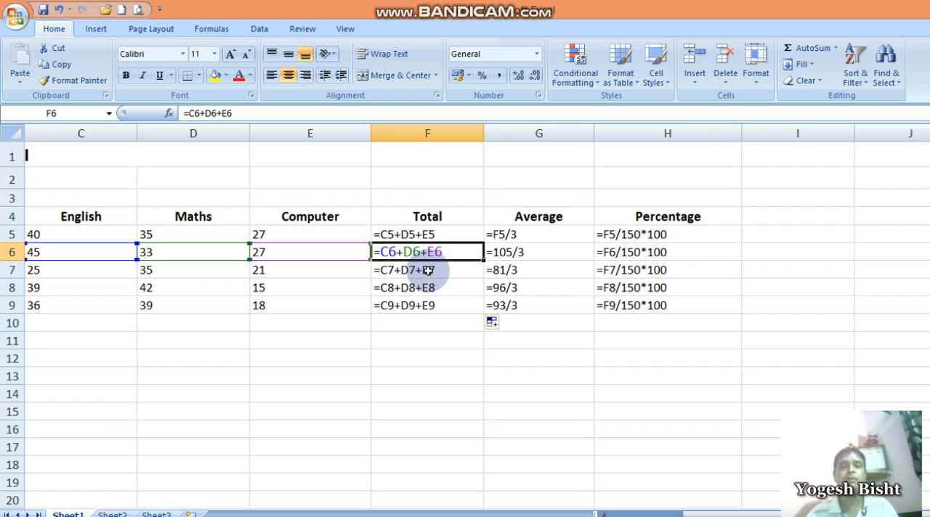
double_click(403, 235)
double_click(399, 252)
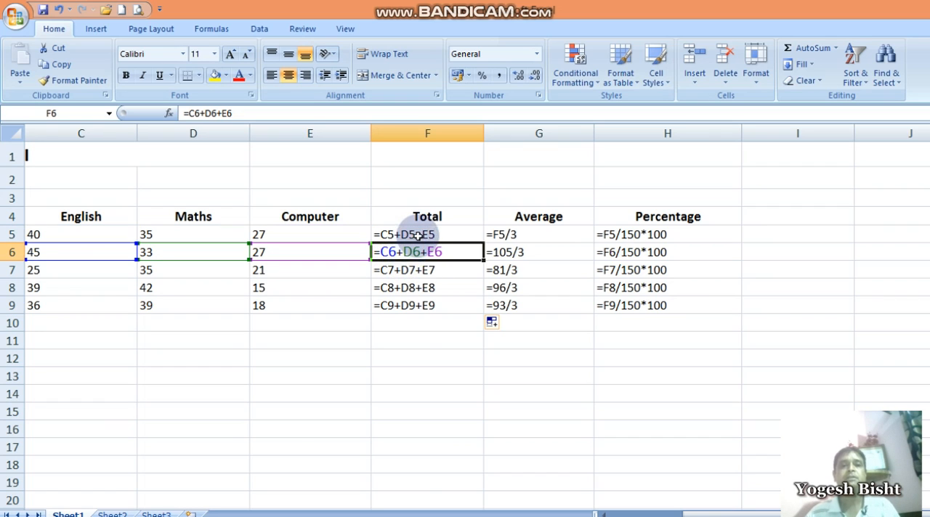
double_click(418, 235)
double_click(421, 252)
double_click(441, 236)
double_click(439, 253)
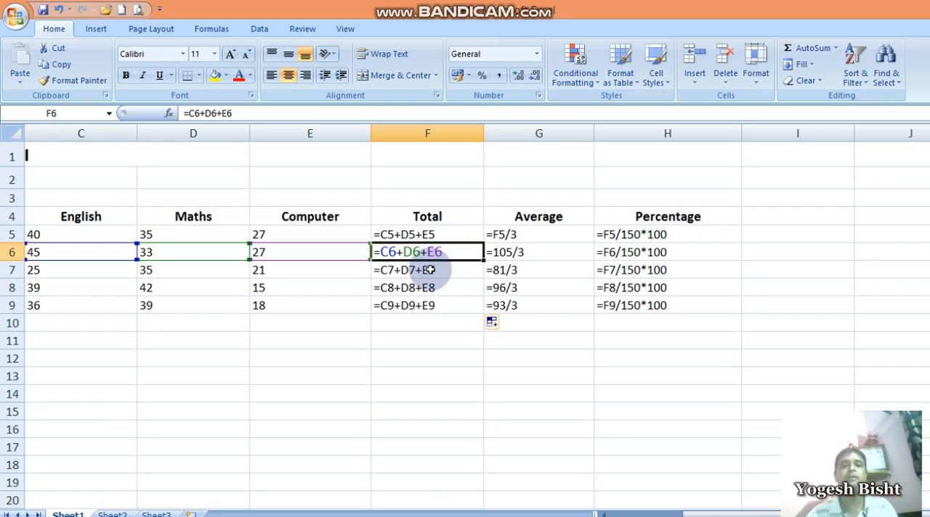
double_click(428, 270)
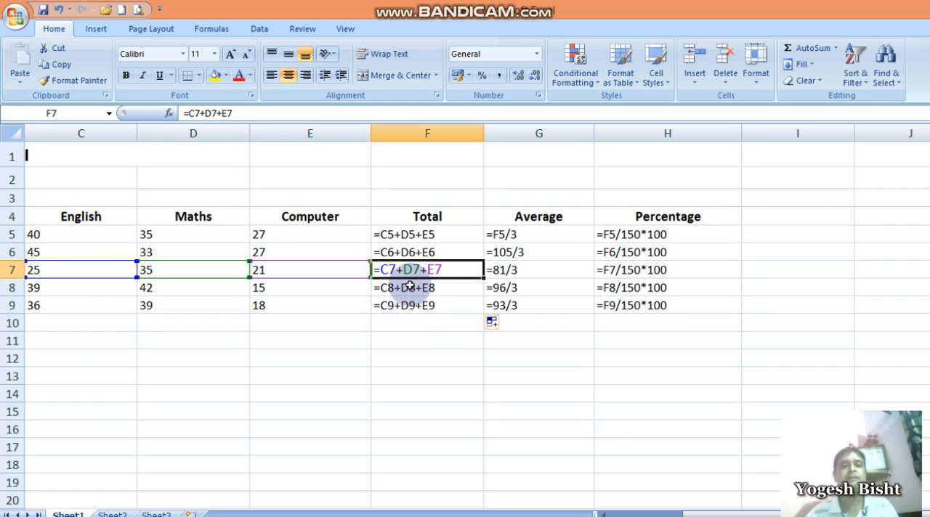
double_click(411, 288)
double_click(426, 306)
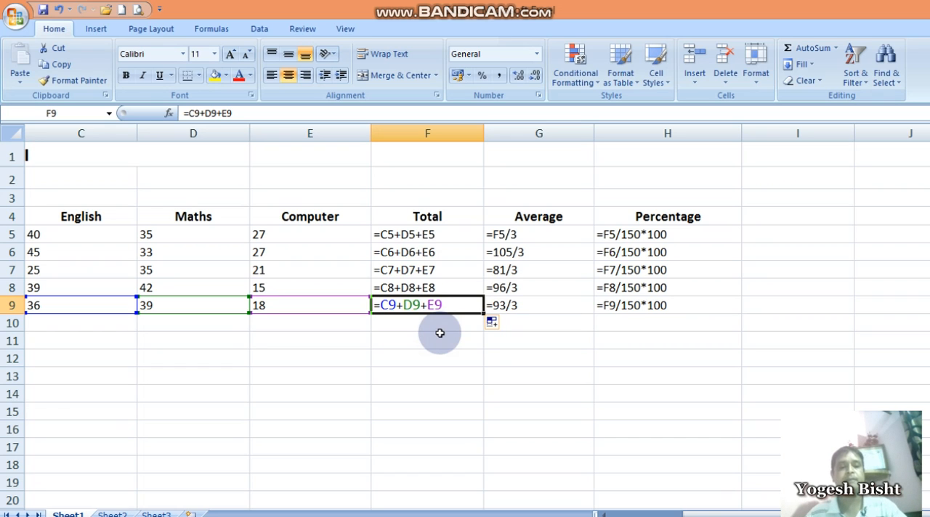
Switch the worksheet back to showing results and relate the Total formulas in F8 and F5 to the "Relative Reference" label
key("ctrl+grave")
left_click_drag(686, 516, 642, 515)
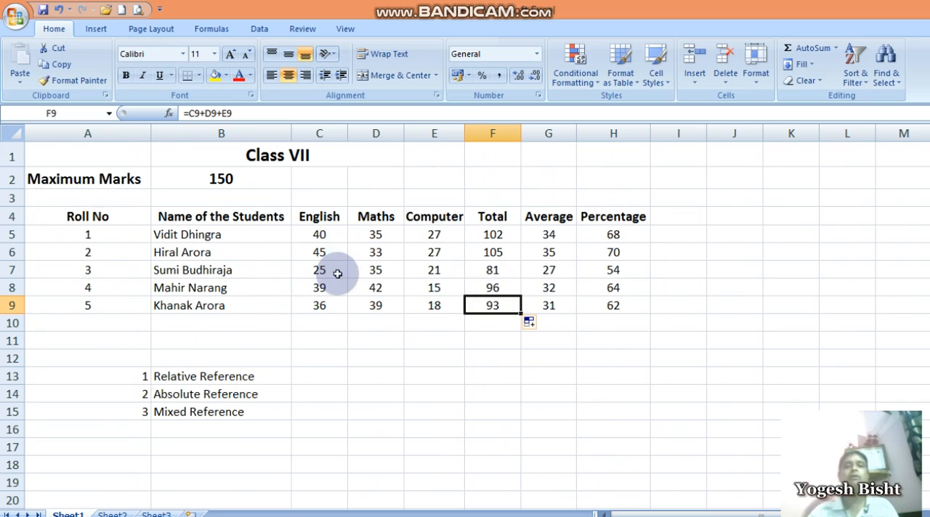
left_click(492, 288)
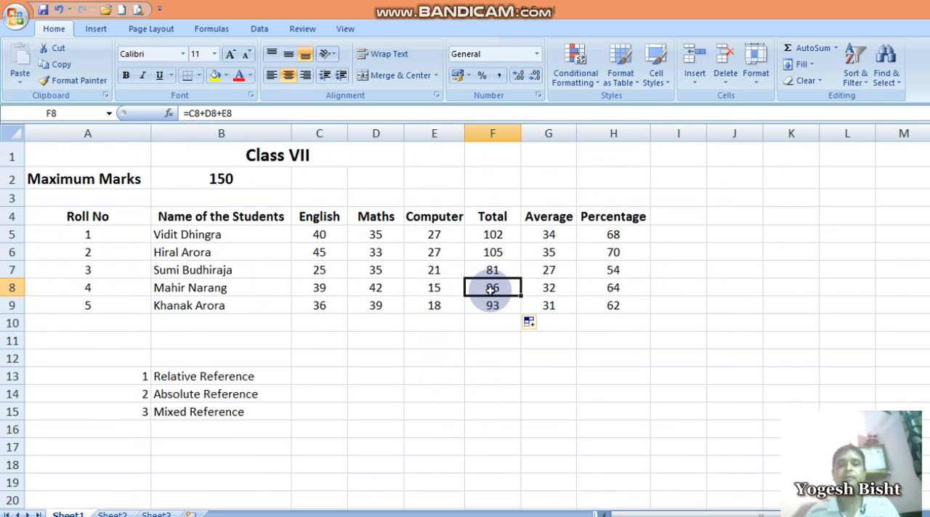
left_click(205, 377)
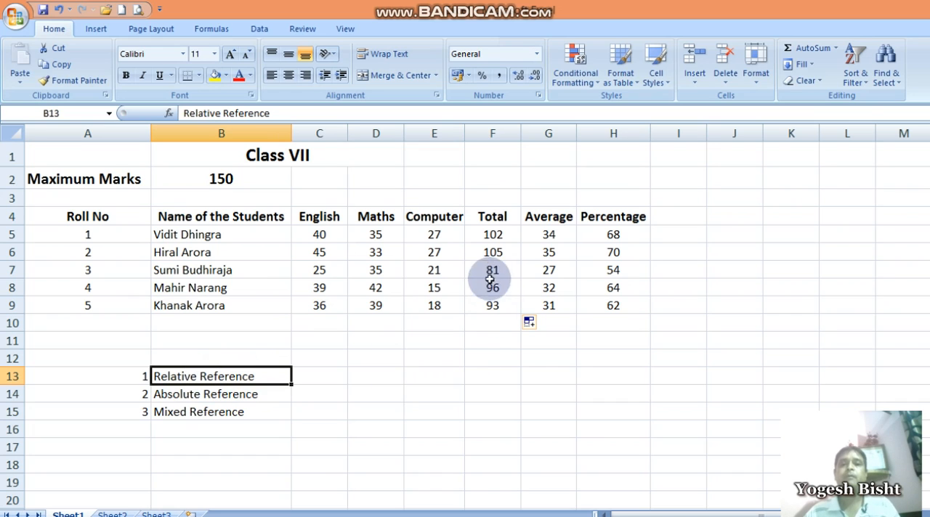
left_click(492, 234)
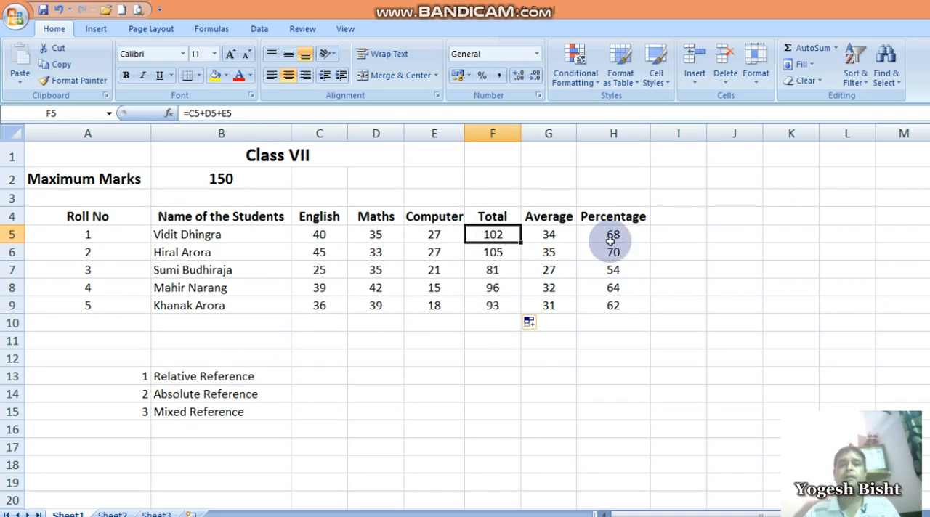
Enter the formula =40+35+27 in I5, using typed marks instead of cell references
left_click(678, 234)
type("=")
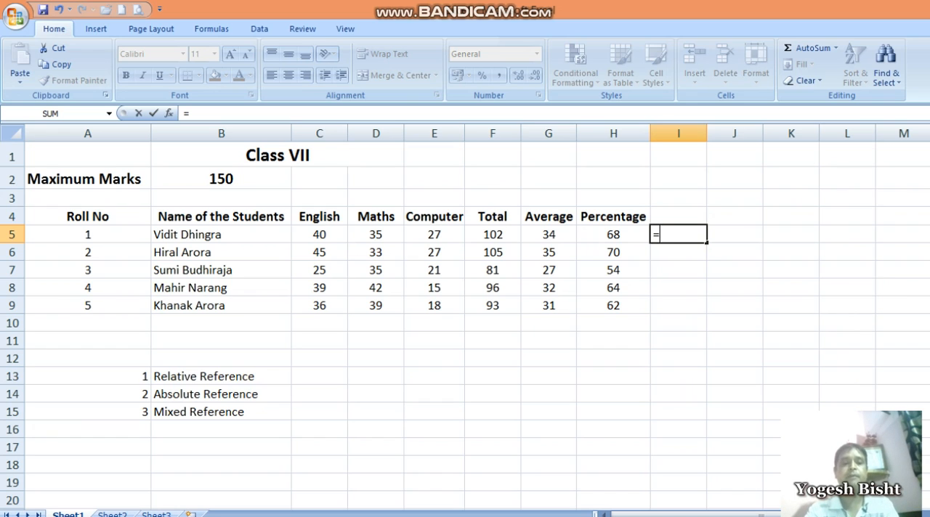
type("40+")
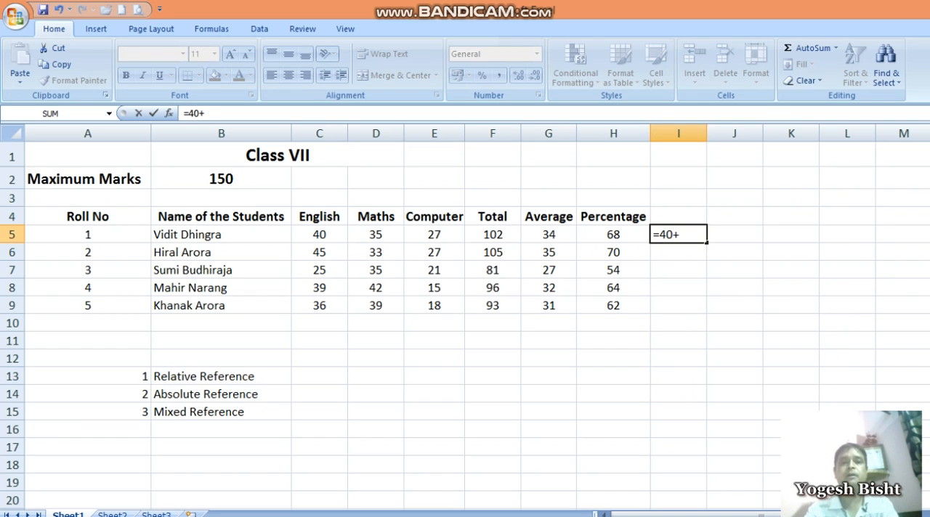
type("35+27")
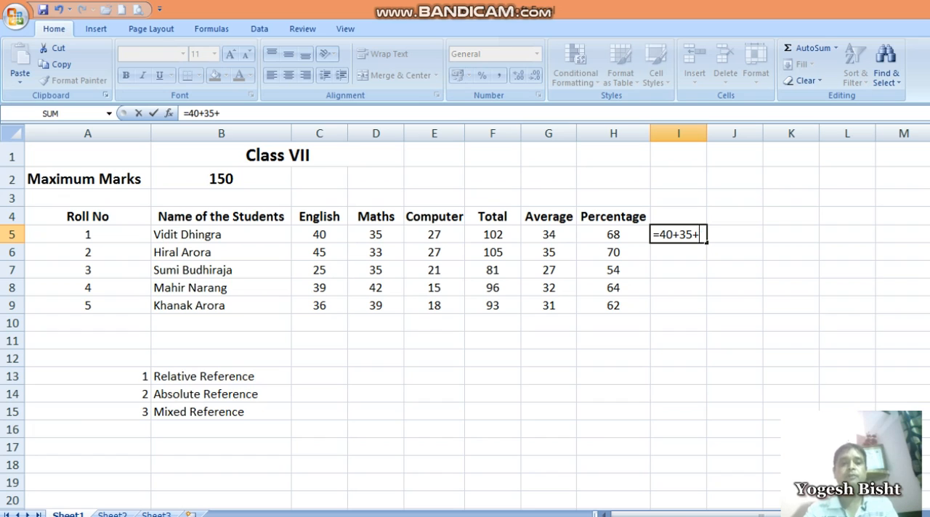
key("Return")
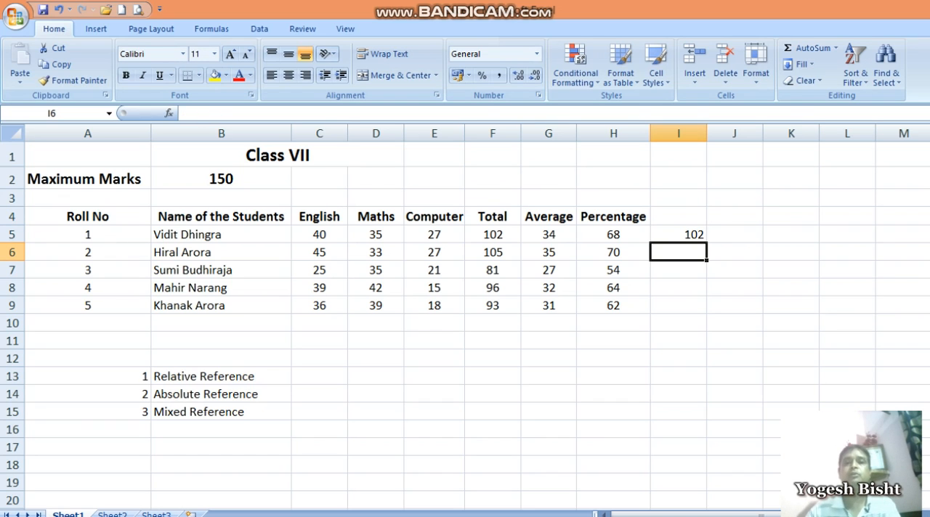
Compare the Total in F5 with I5, and copy the I5 formula down to I9
left_click(492, 235)
left_click(690, 234)
left_click_drag(705, 242, 705, 313)
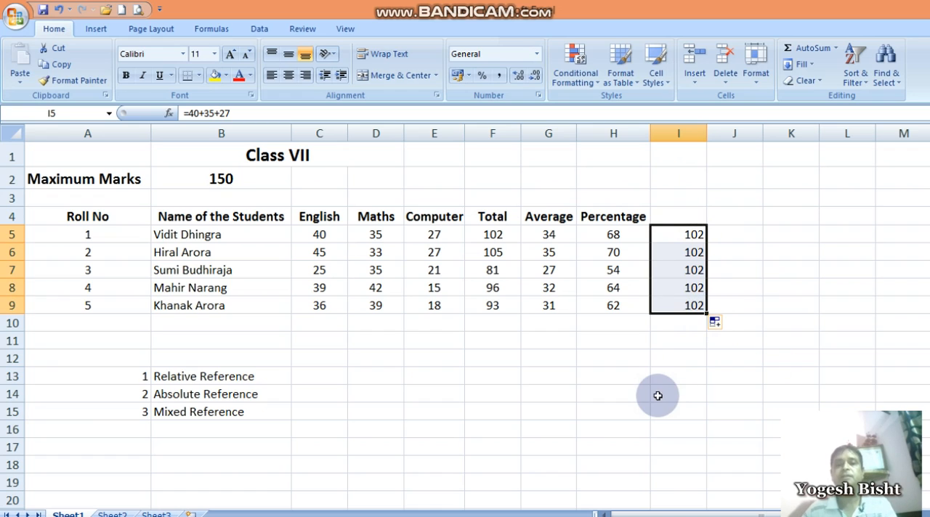
Examine the copied formulas in I6, I7 and I8 for any change from the original in I5
left_click(680, 252)
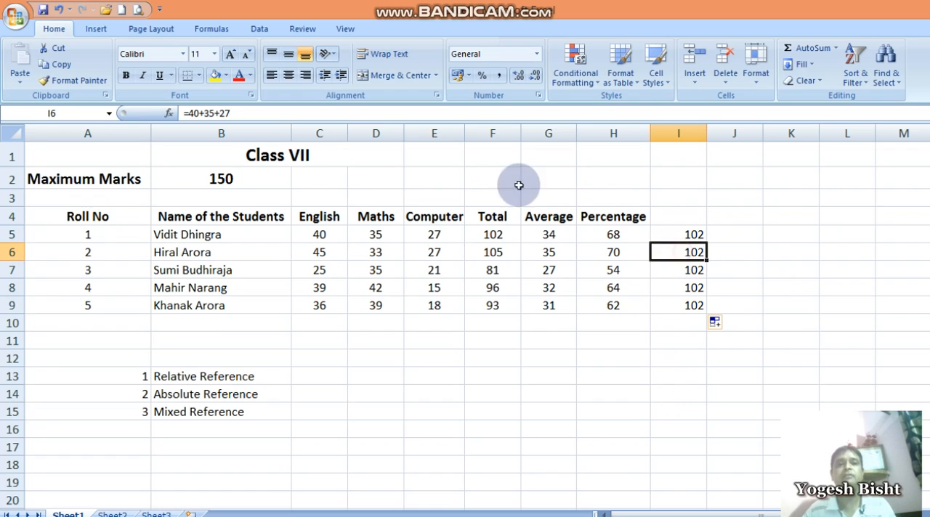
left_click(691, 270)
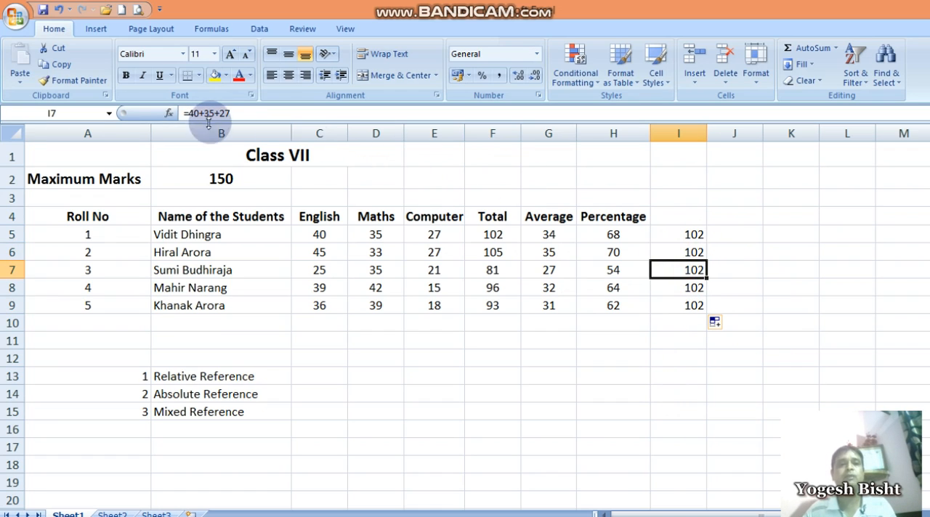
left_click(677, 288)
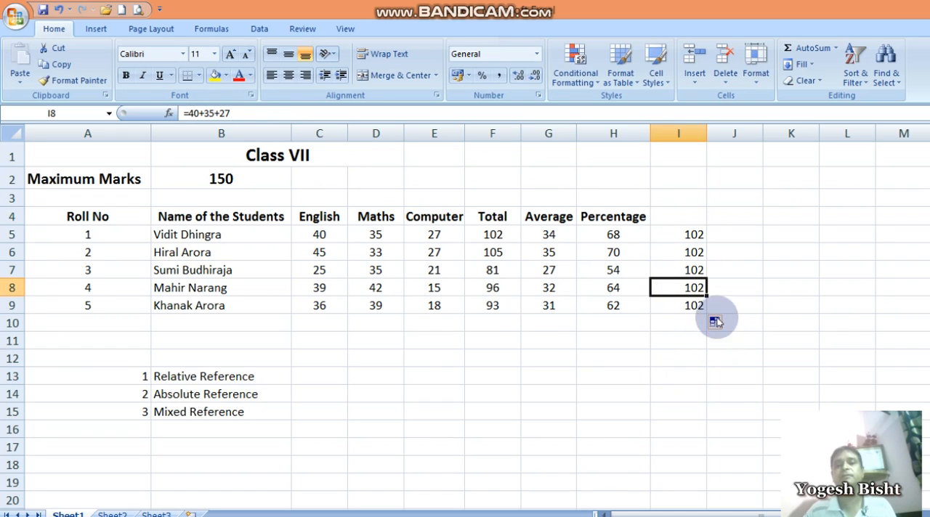
left_click(691, 251)
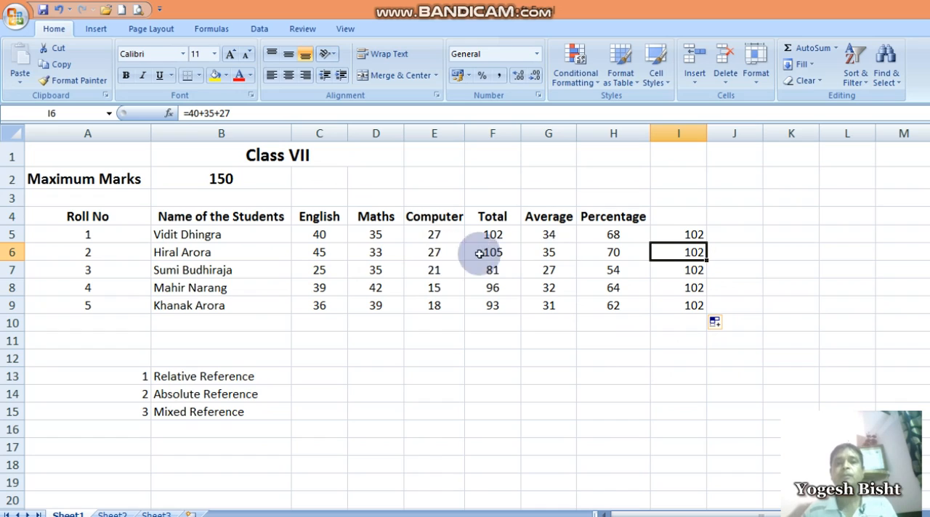
Clear the typed-number totals from I5:I9
left_click(691, 232)
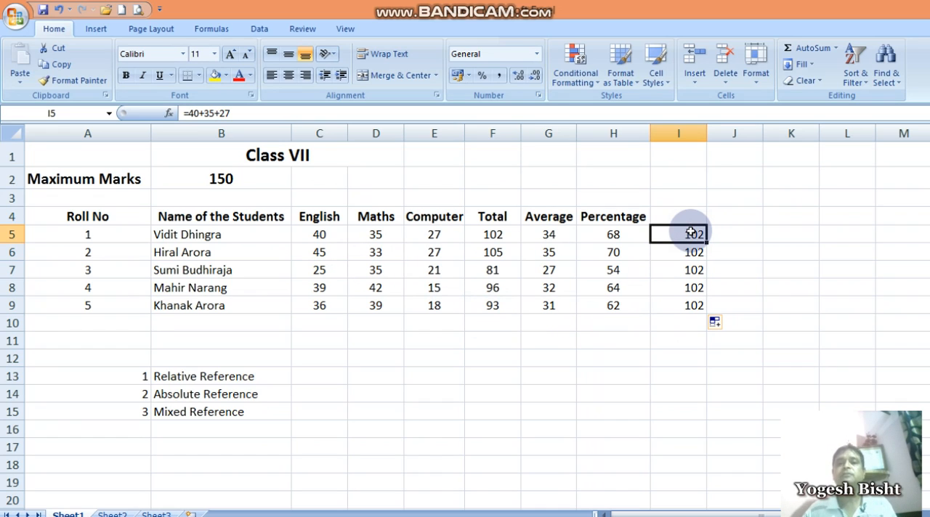
left_click_drag(691, 232, 692, 306)
key("Delete")
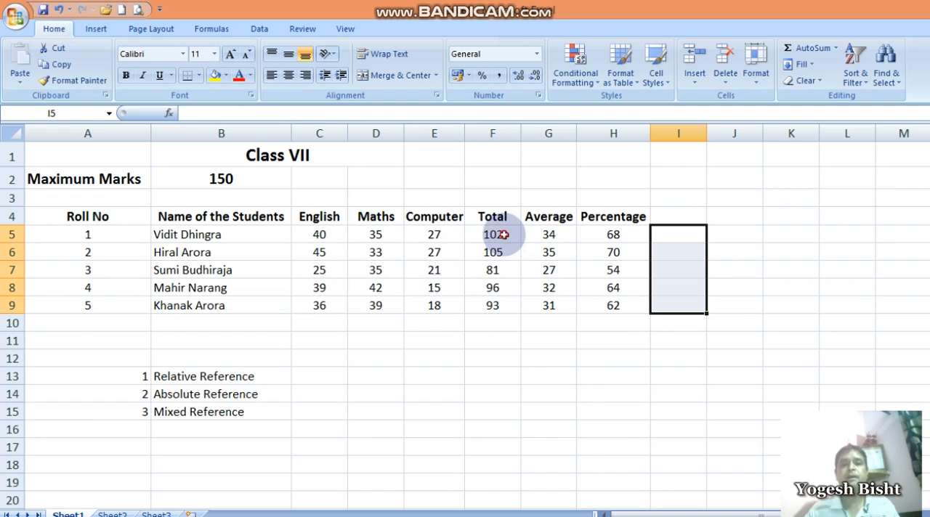
Check the Total formula in F5 against the marks it references in C5, D5 and E5
left_click(503, 234)
left_click(322, 234)
left_click(499, 235)
left_click(330, 231)
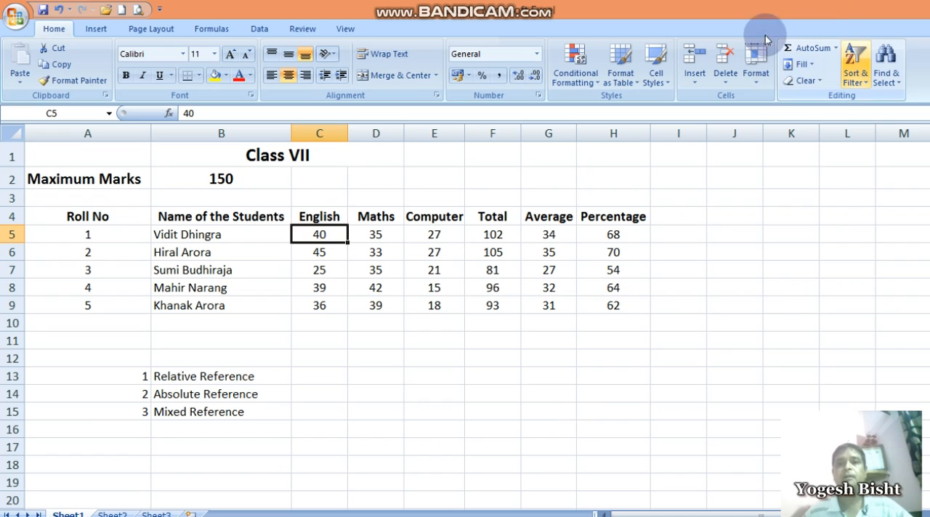
left_click(756, 411)
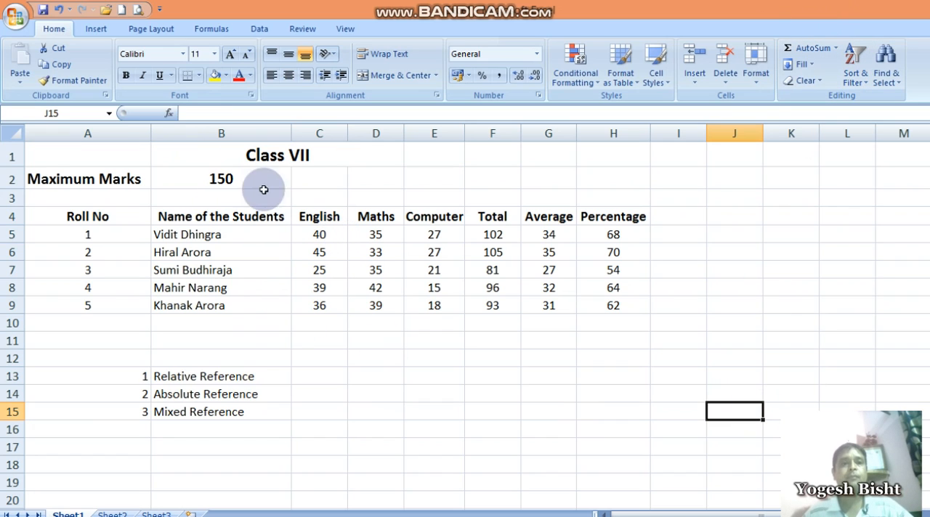
left_click(325, 234)
left_click(379, 234)
left_click(435, 235)
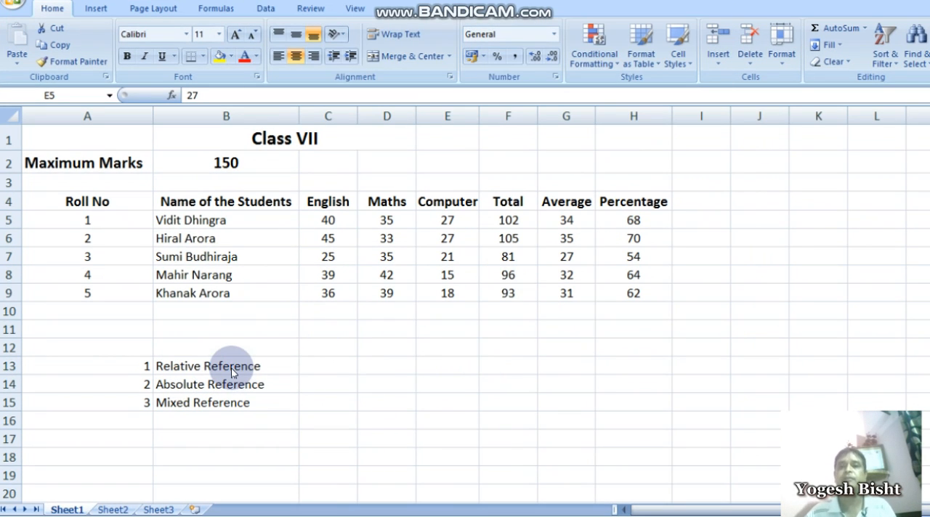
Review the "Absolute Reference" and "Relative Reference" labels, and compare the Total formula in F5 with the Percentage formula in H5
left_click(199, 385)
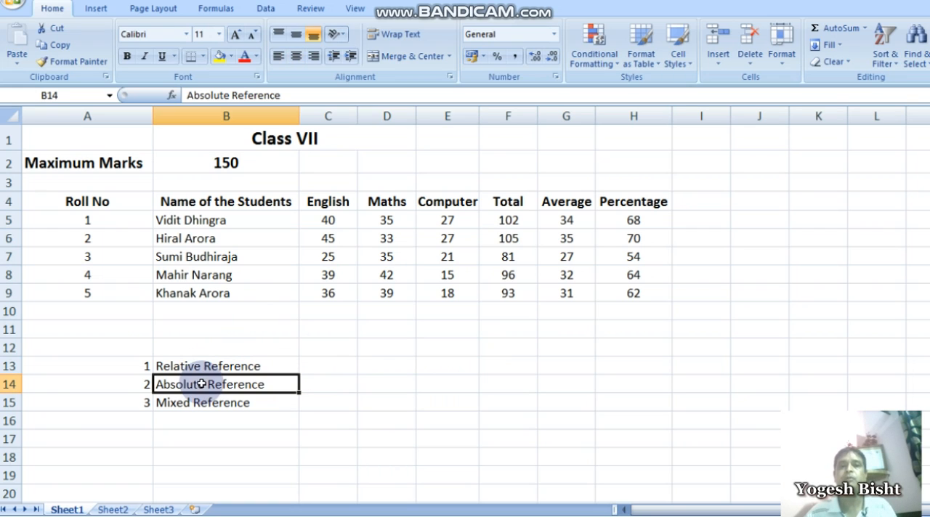
left_click(505, 218)
left_click(242, 366)
left_click(633, 219)
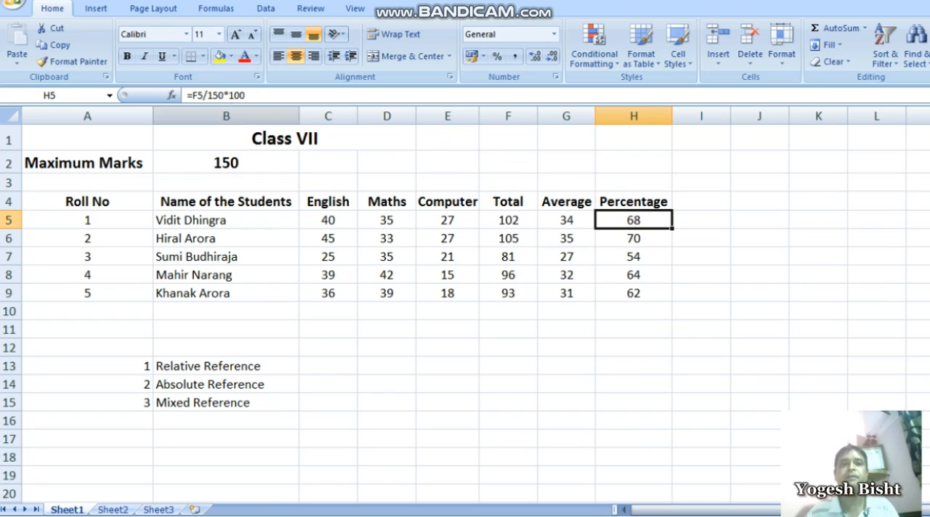
left_click(511, 220)
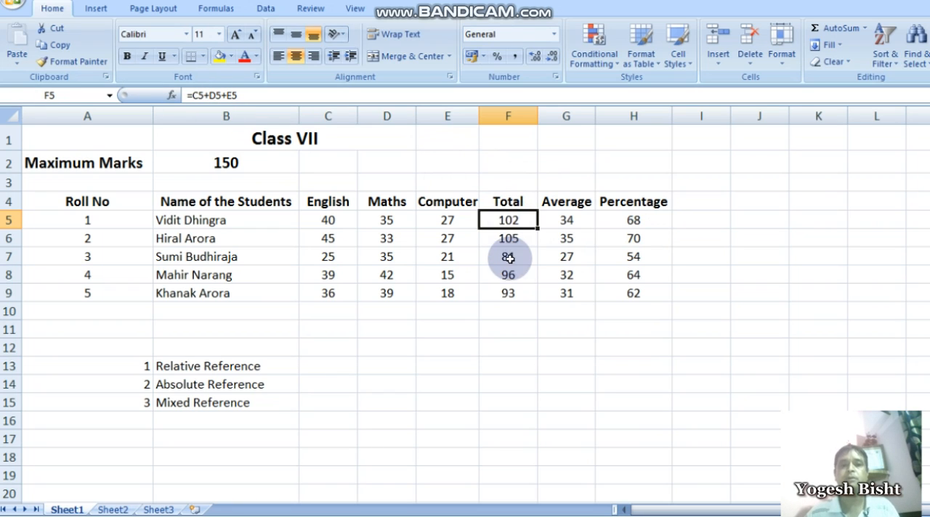
left_click(610, 218)
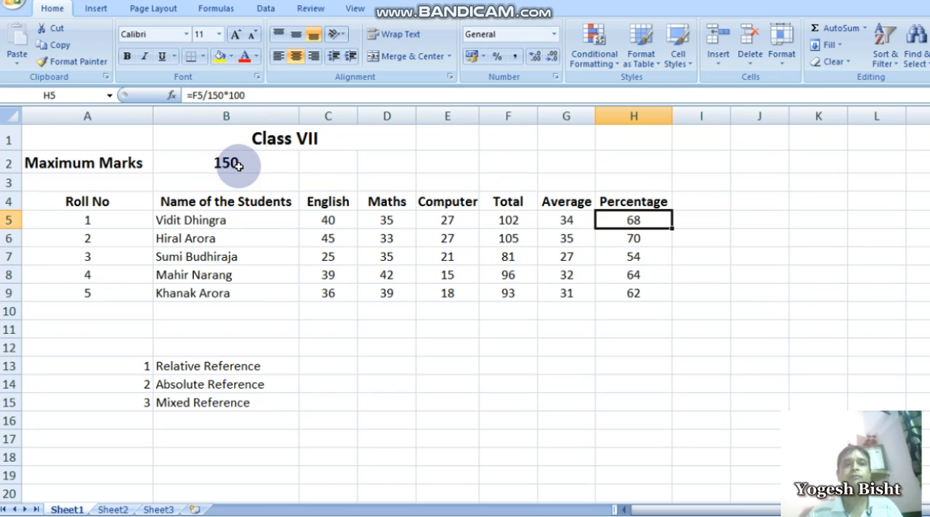
Enter the percentage formula =F5/B2*100 in I5, dividing by the Maximum Marks cell
left_click(697, 224)
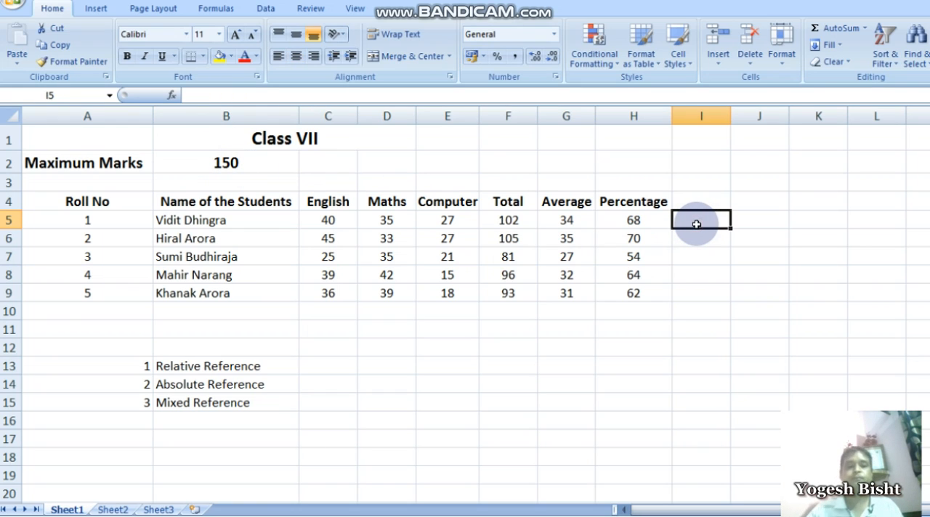
type("=")
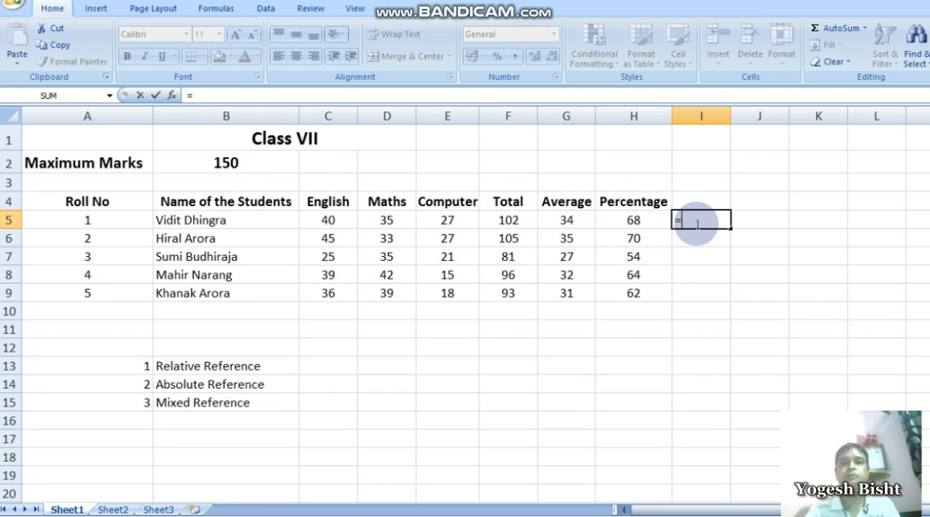
type("f5/")
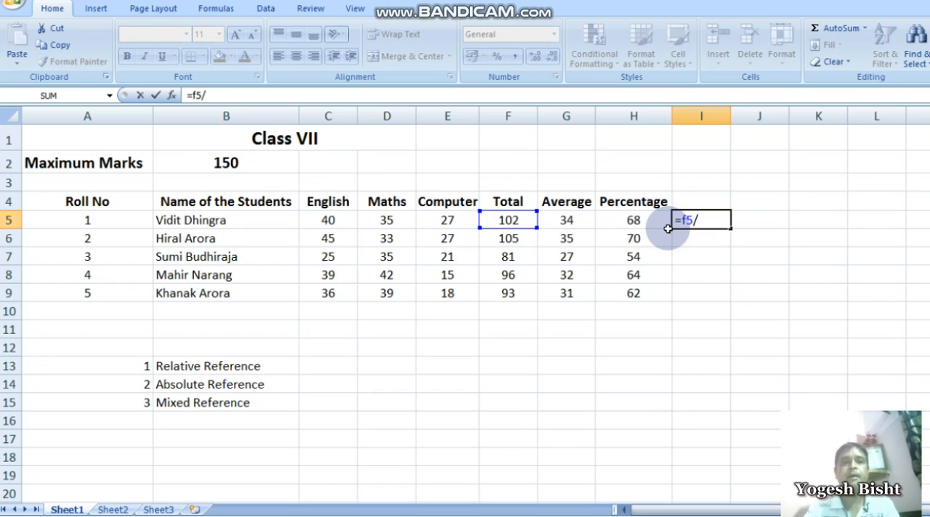
type("b2*100")
key("Return")
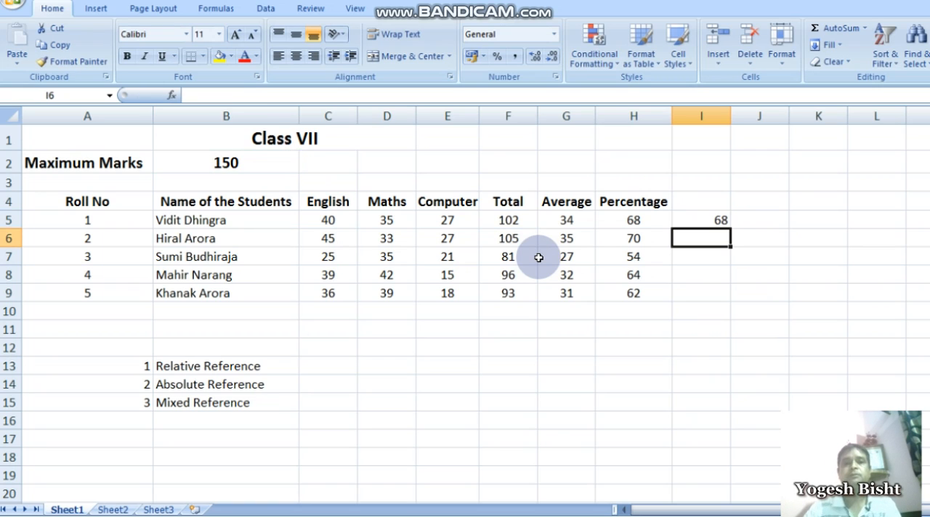
Compare the percentage formula in I5 with the Percentage formulas in H5 and H6
left_click(720, 221)
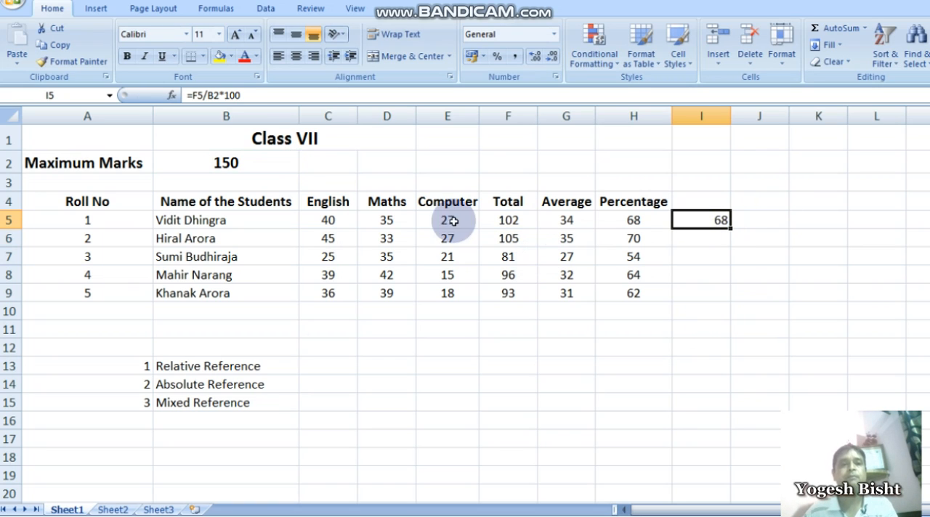
left_click(644, 220)
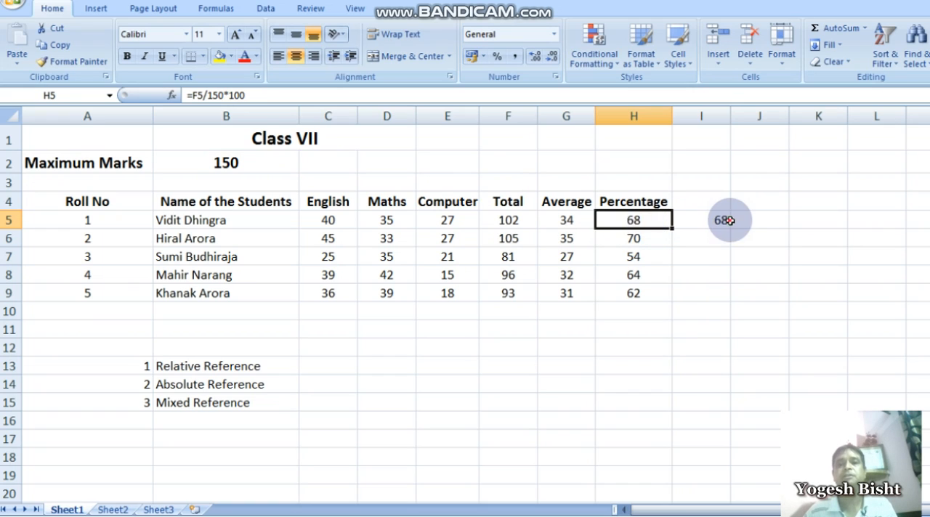
left_click(644, 239)
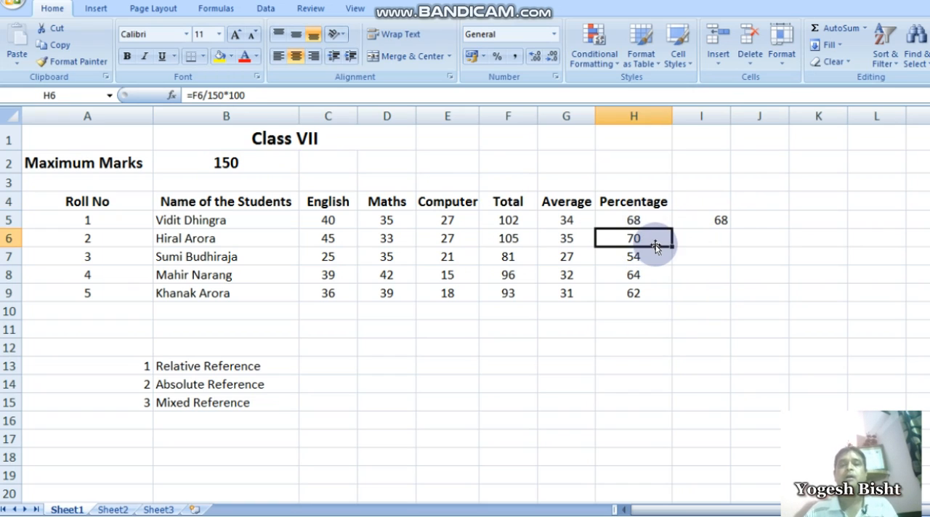
left_click(716, 221)
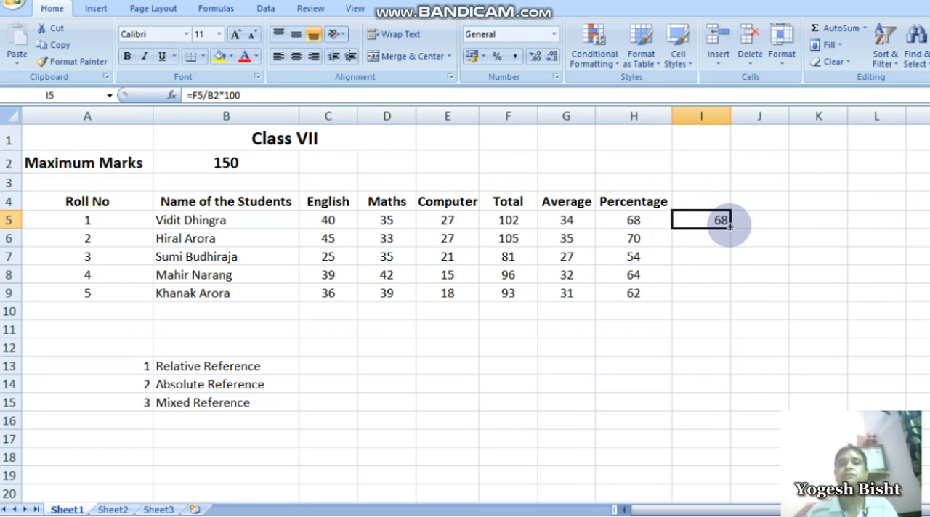
Fill the percentage formula from I5 down through I9 and inspect the copied formula in I6
left_click_drag(730, 228, 728, 301)
left_click(685, 235)
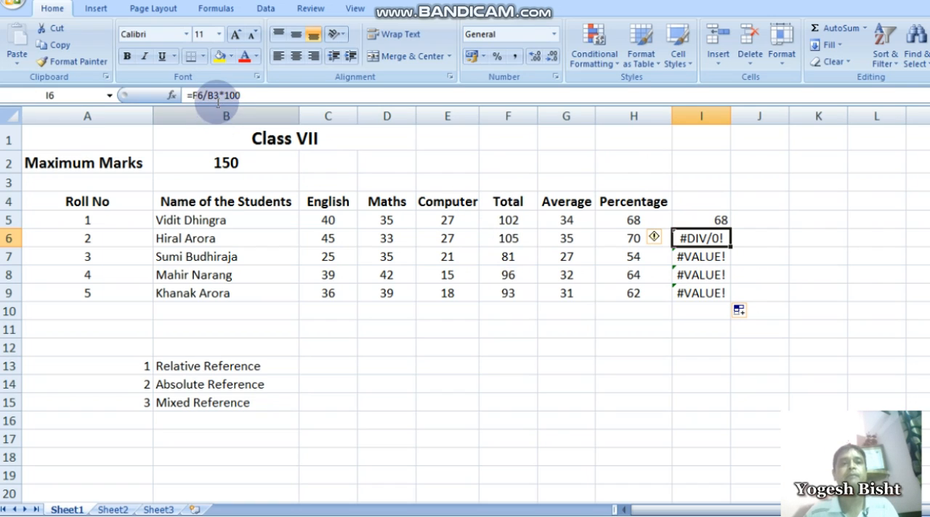
Compare the formulas in I5 and I6 with their divisor cells, Maximum Marks in B2 and the cell below it, B3
left_click(259, 163)
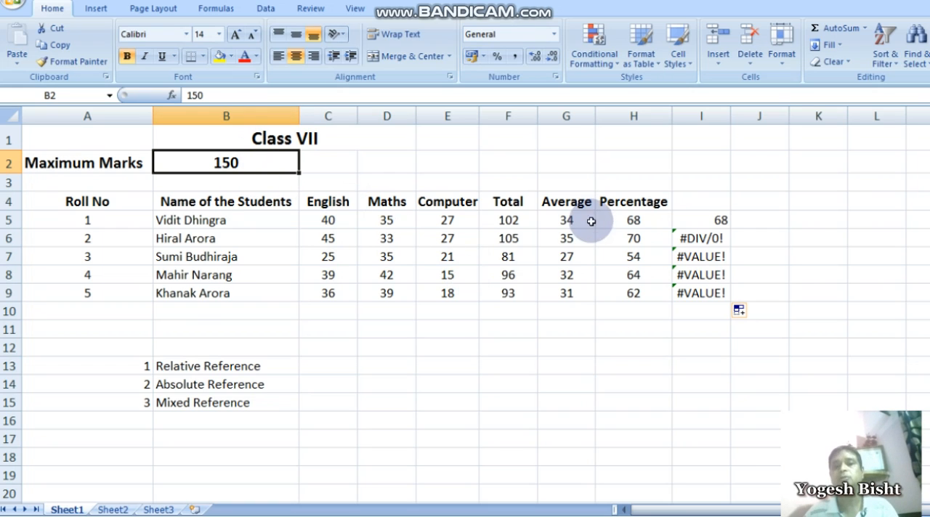
left_click(700, 219)
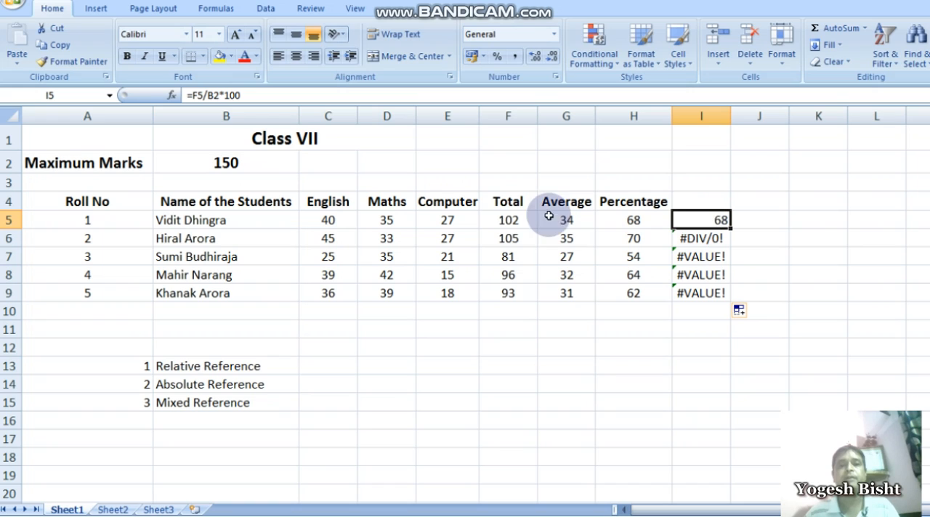
left_click(700, 238)
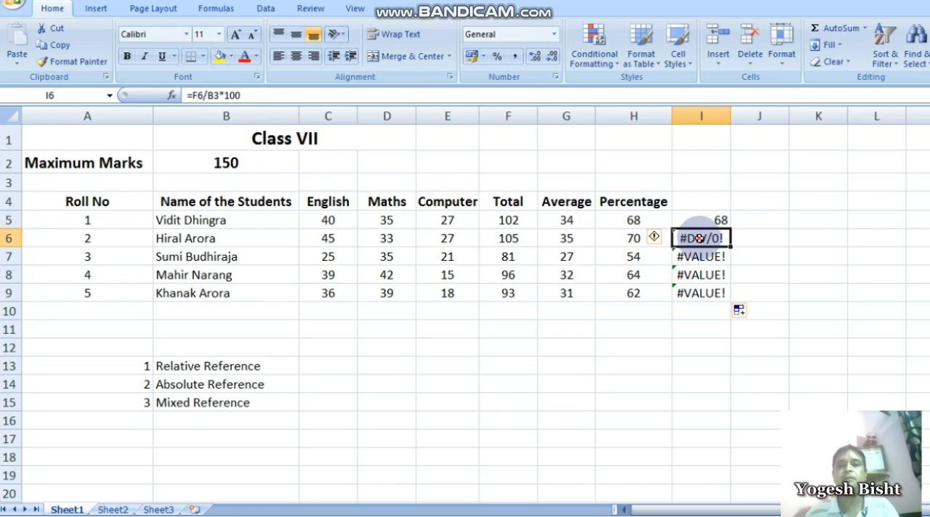
left_click(242, 189)
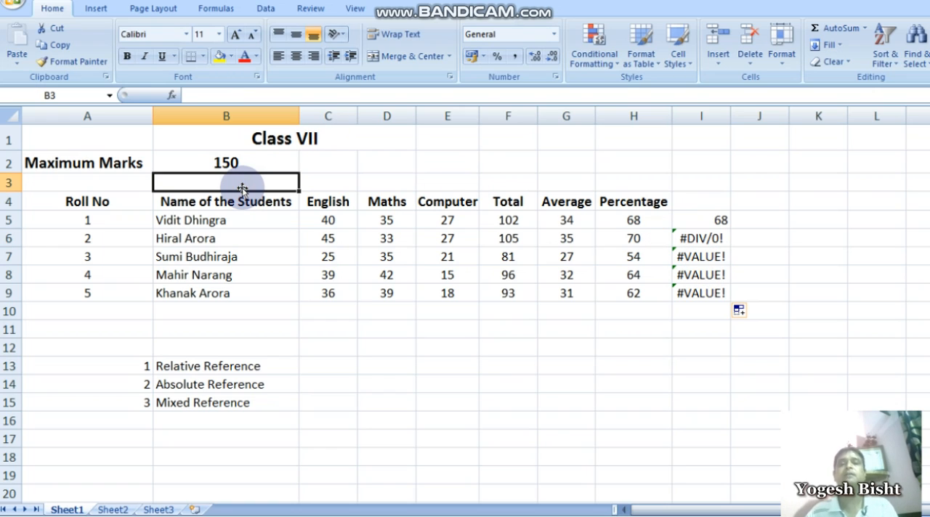
left_click(690, 240)
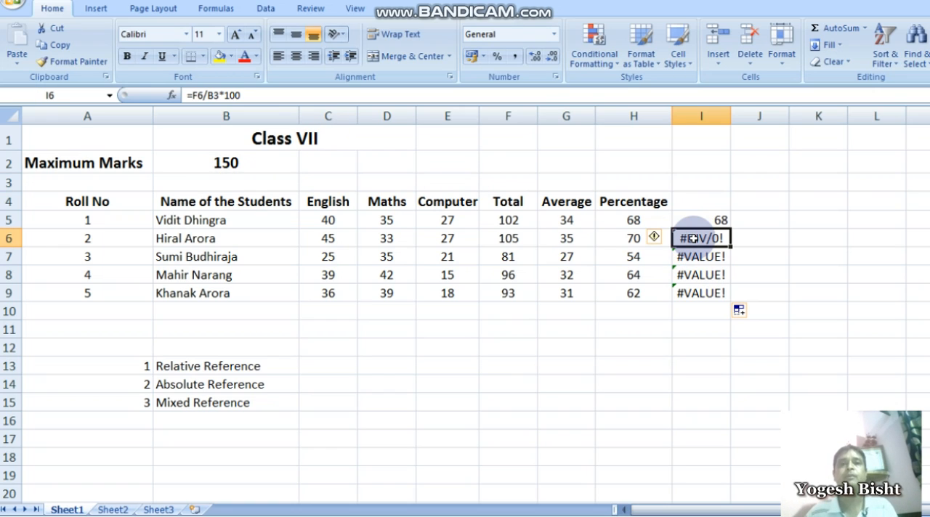